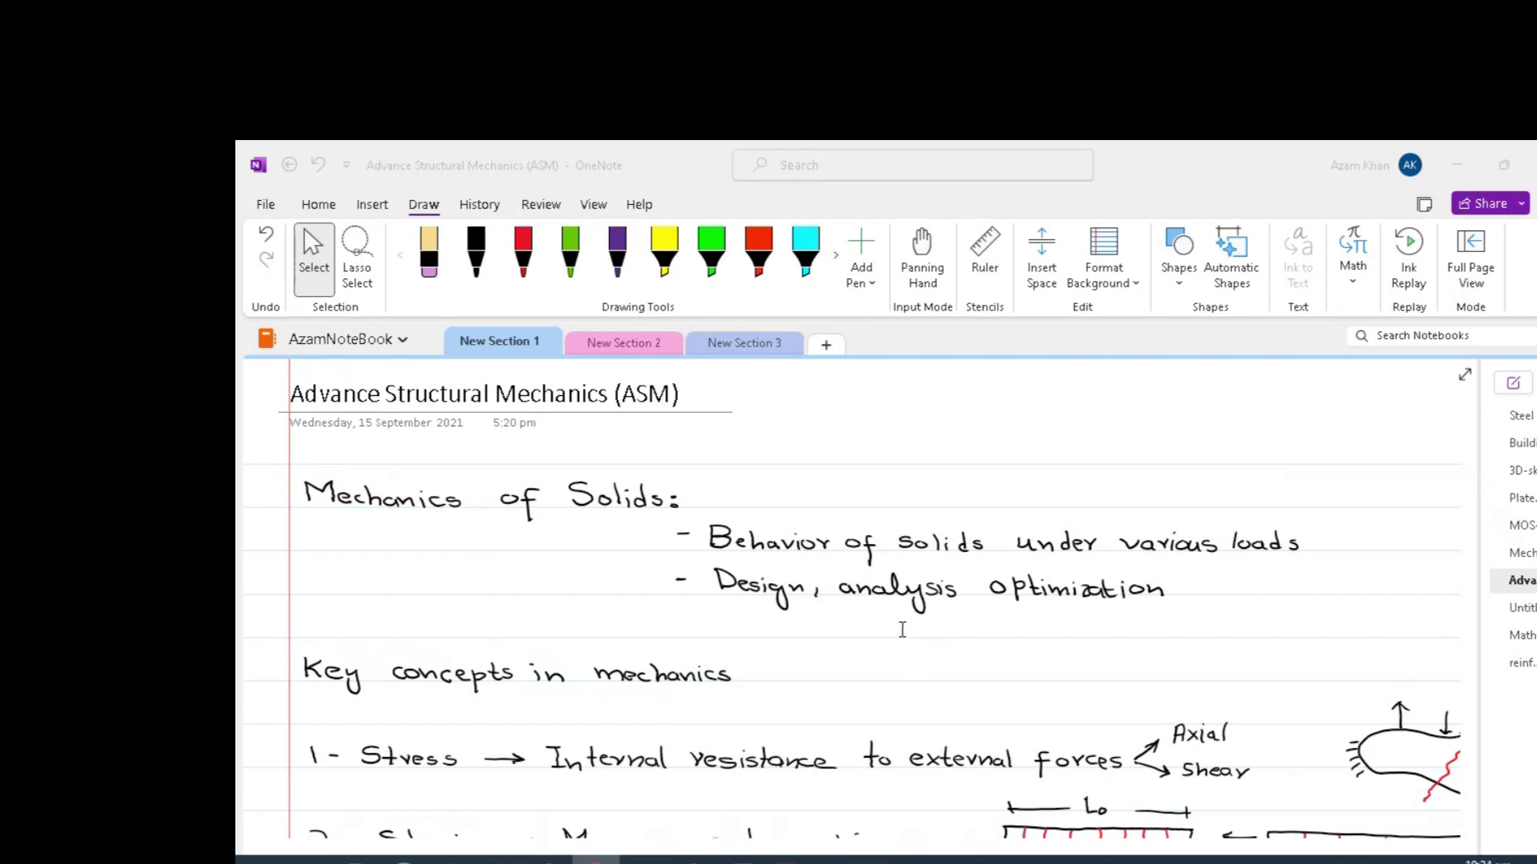
# - Scroll down to show Stress, Strain and Hooks law under 'Key concepts in mechanics'
pyautogui.scroll(-1, 857, 641)
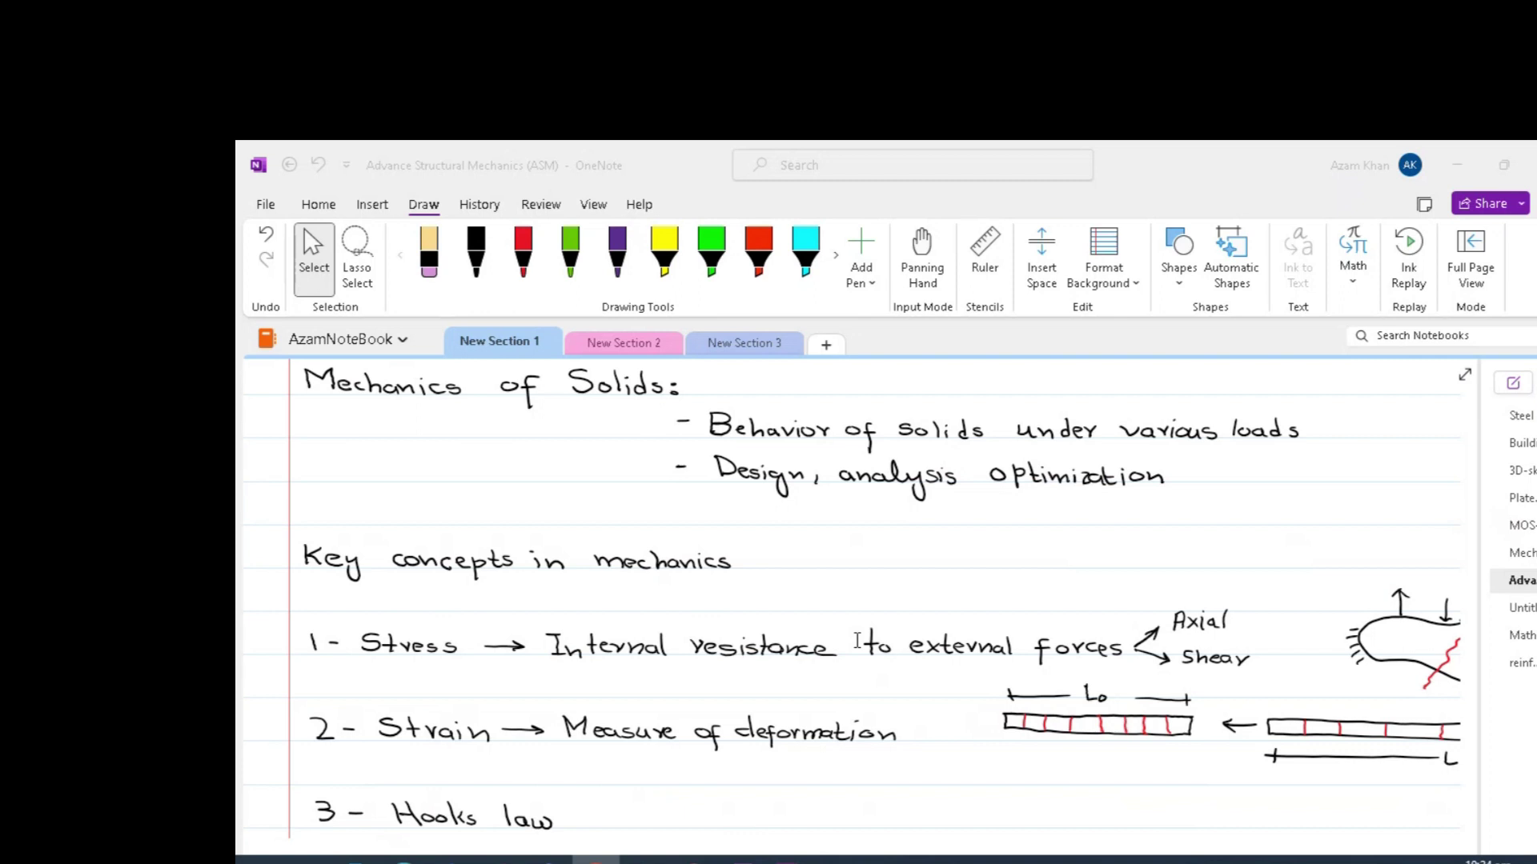
# - Scroll right to reveal the loaded-body sketches and the strain formula ε = (L−L0)/L0
pyautogui.scroll(-2, 857, 641)
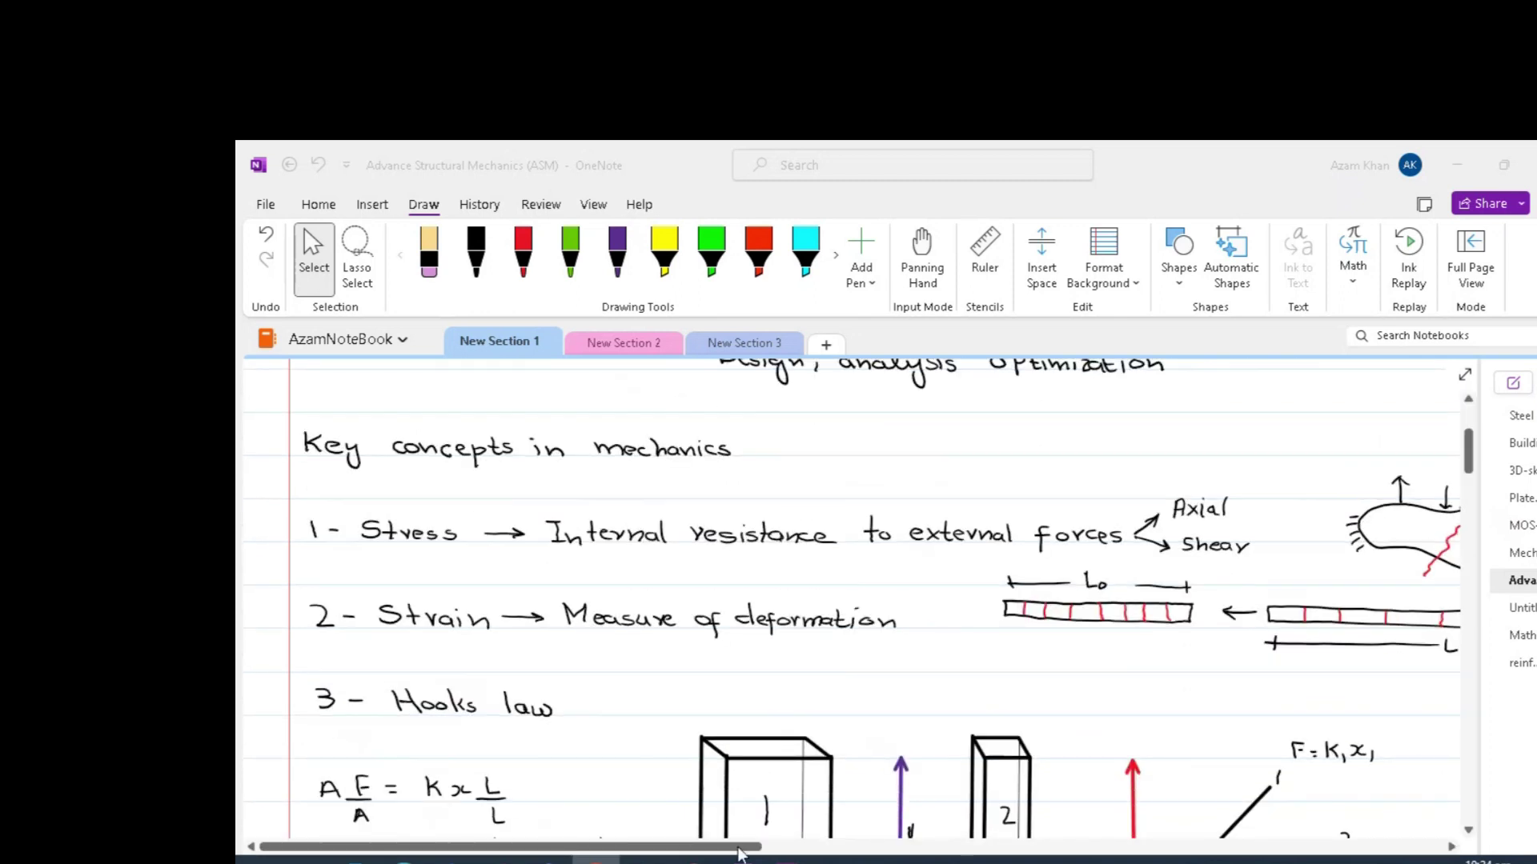
pyautogui.moveTo(742, 848); pyautogui.dragTo(965, 836)
pyautogui.scroll(2, 838, 661)
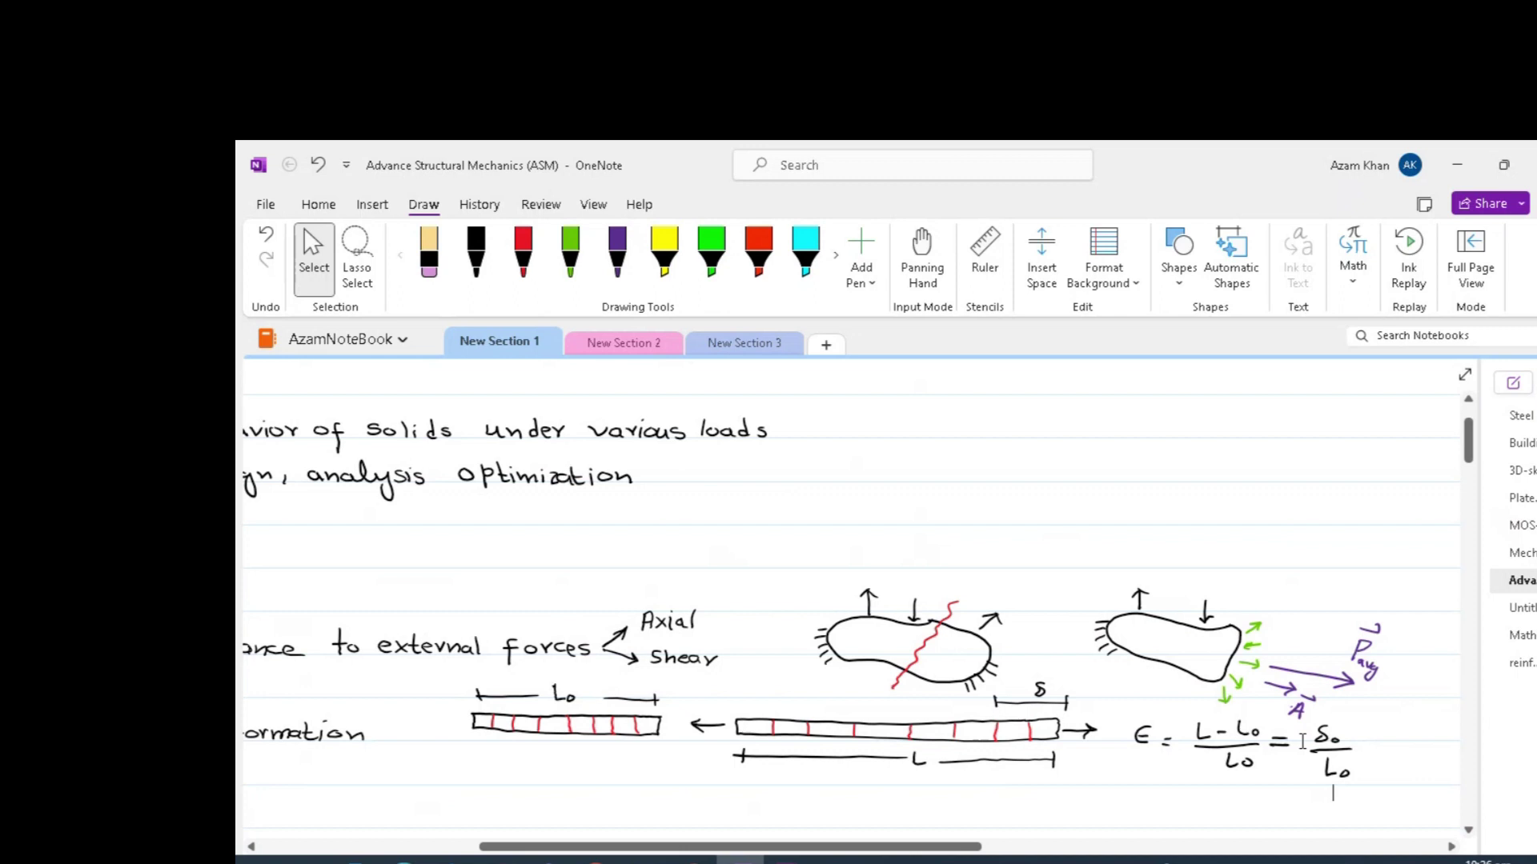
# - Scroll left back to the 'Mechanics of Solids' heading and the Strain entry with its bar sketch
pyautogui.hscroll(-5, 1302, 742)
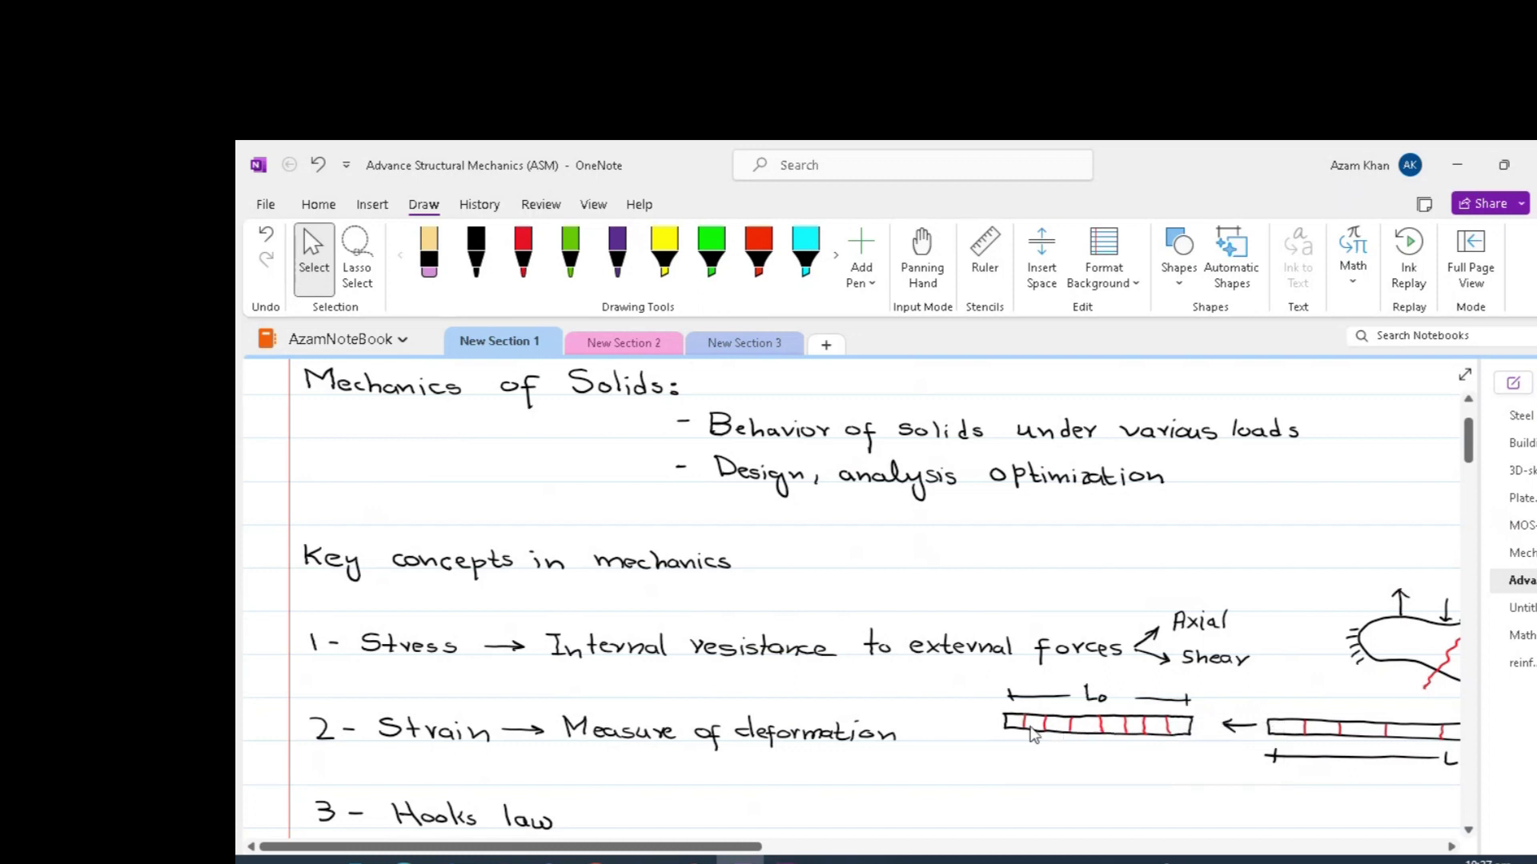
# - Scroll right to the stretched bar labelled L and δ beside the strain formula
pyautogui.hscroll(6, 1165, 728)
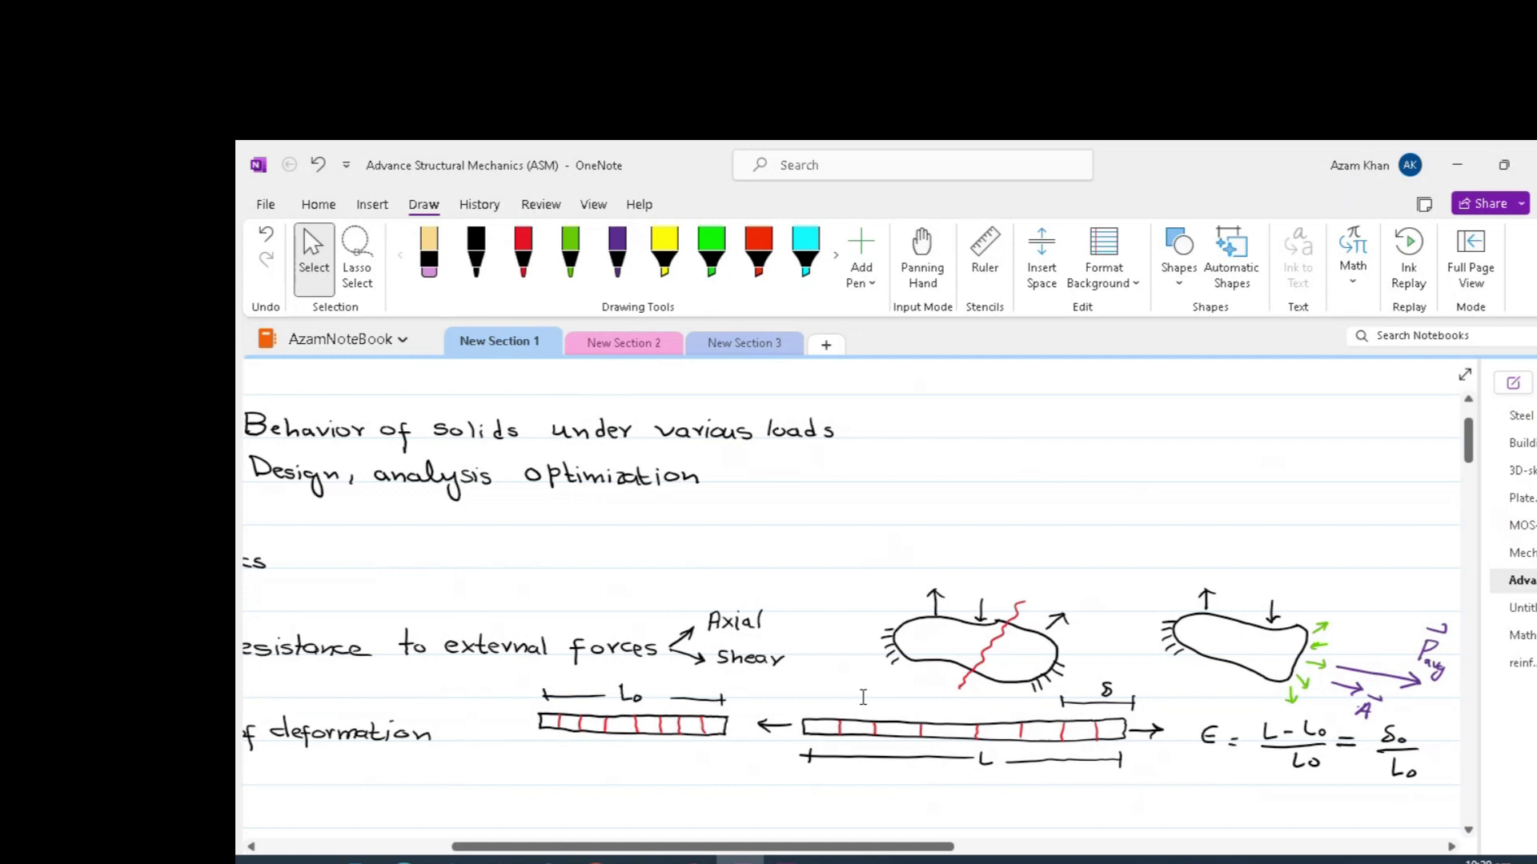
# - Scroll back left and down to the Hooks law formula A·F/A = K·x·L/L and F = k x graph
pyautogui.moveTo(937, 848)
pyautogui.mouseDown()
pyautogui.moveTo(748, 846)
pyautogui.moveTo(920, 840)
pyautogui.mouseUp()
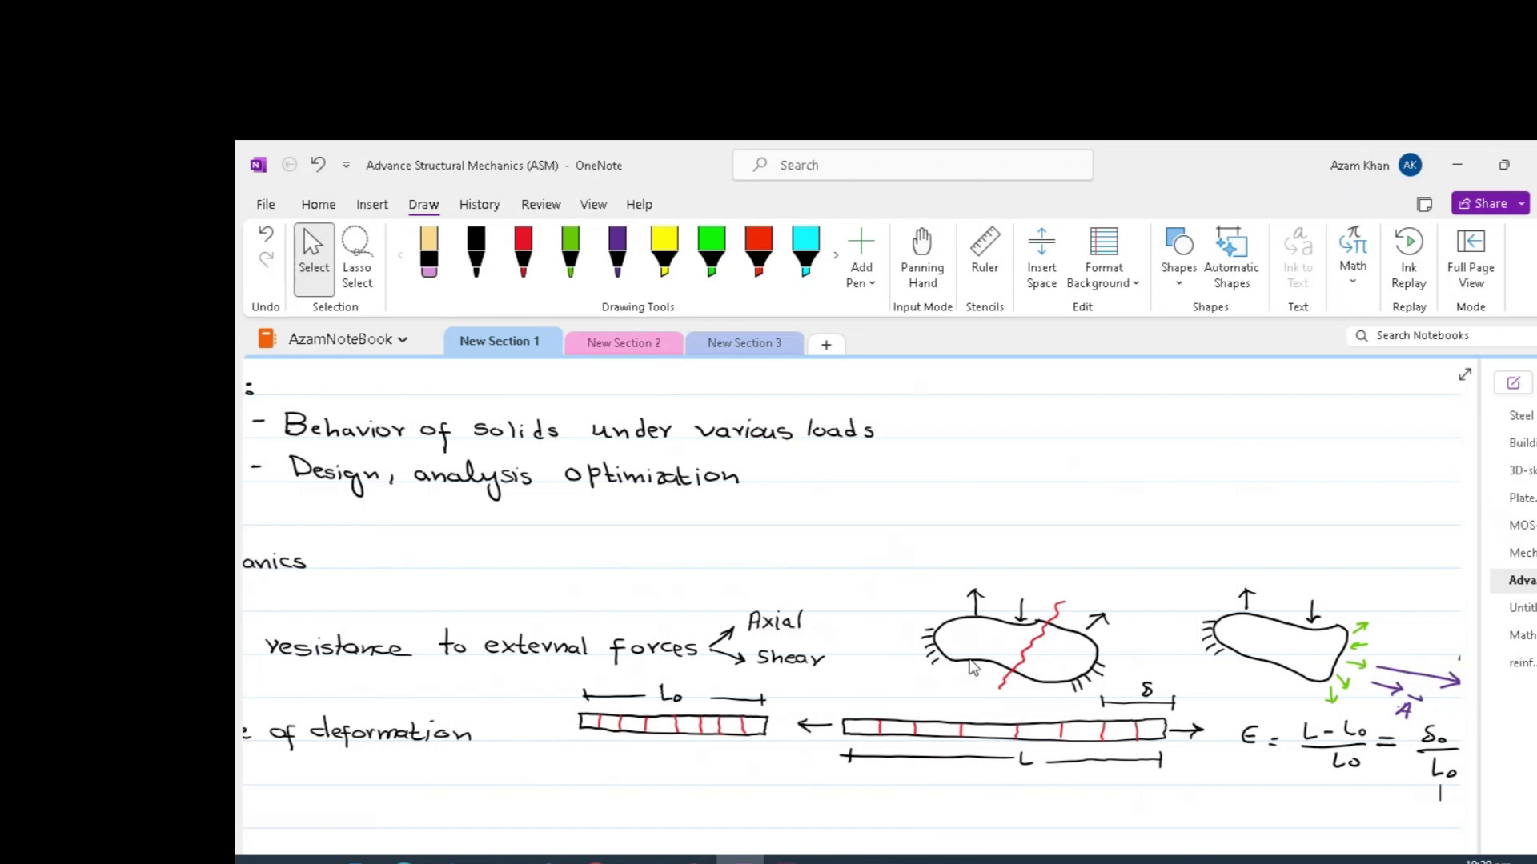
pyautogui.hscroll(3, 888, 836)
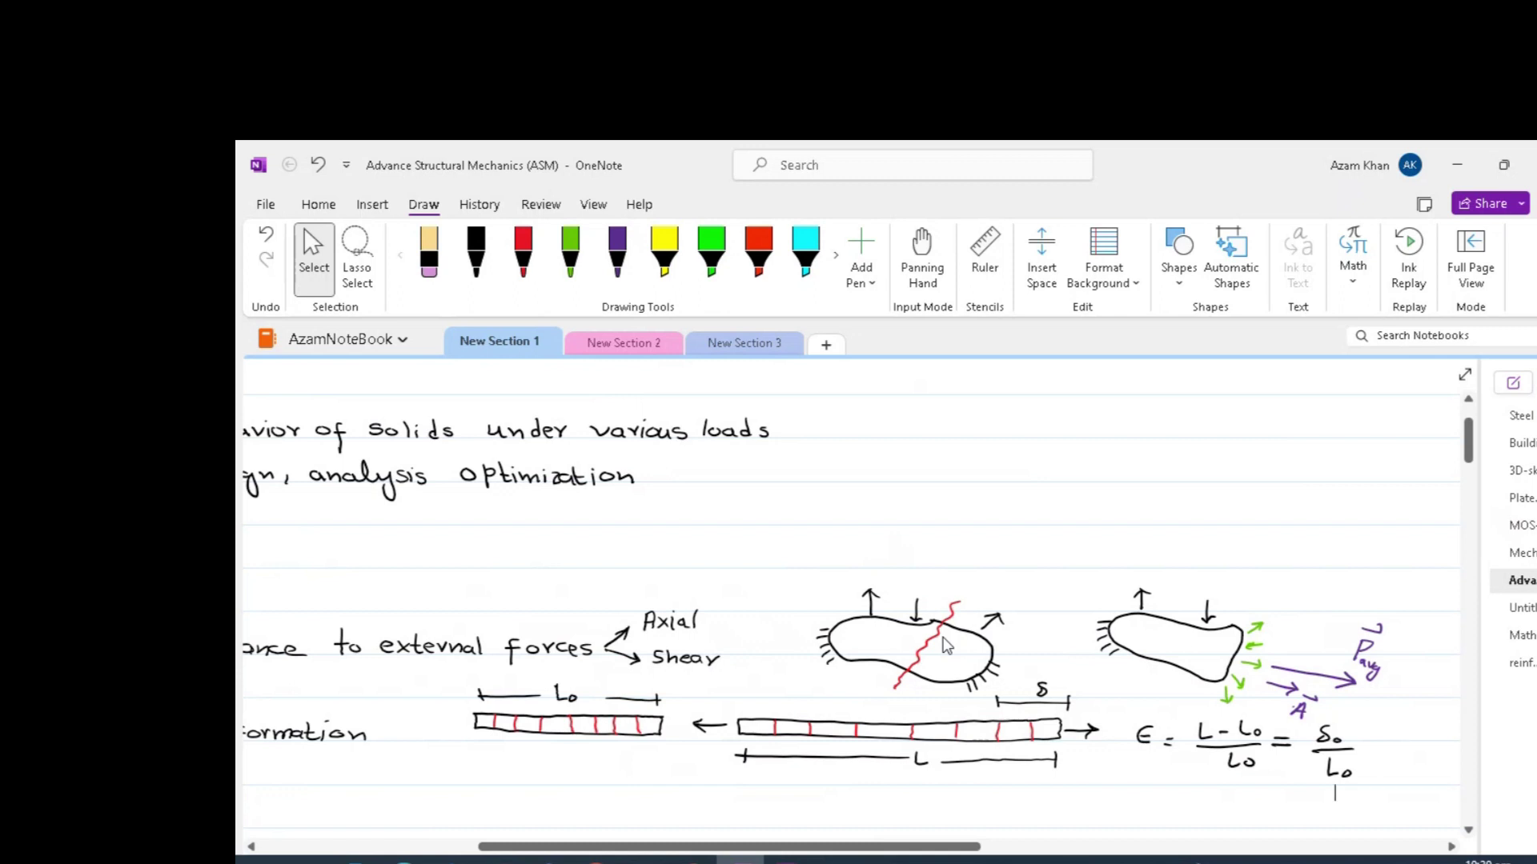
pyautogui.hscroll(-6, 588, 716)
pyautogui.scroll(-3, 588, 716)
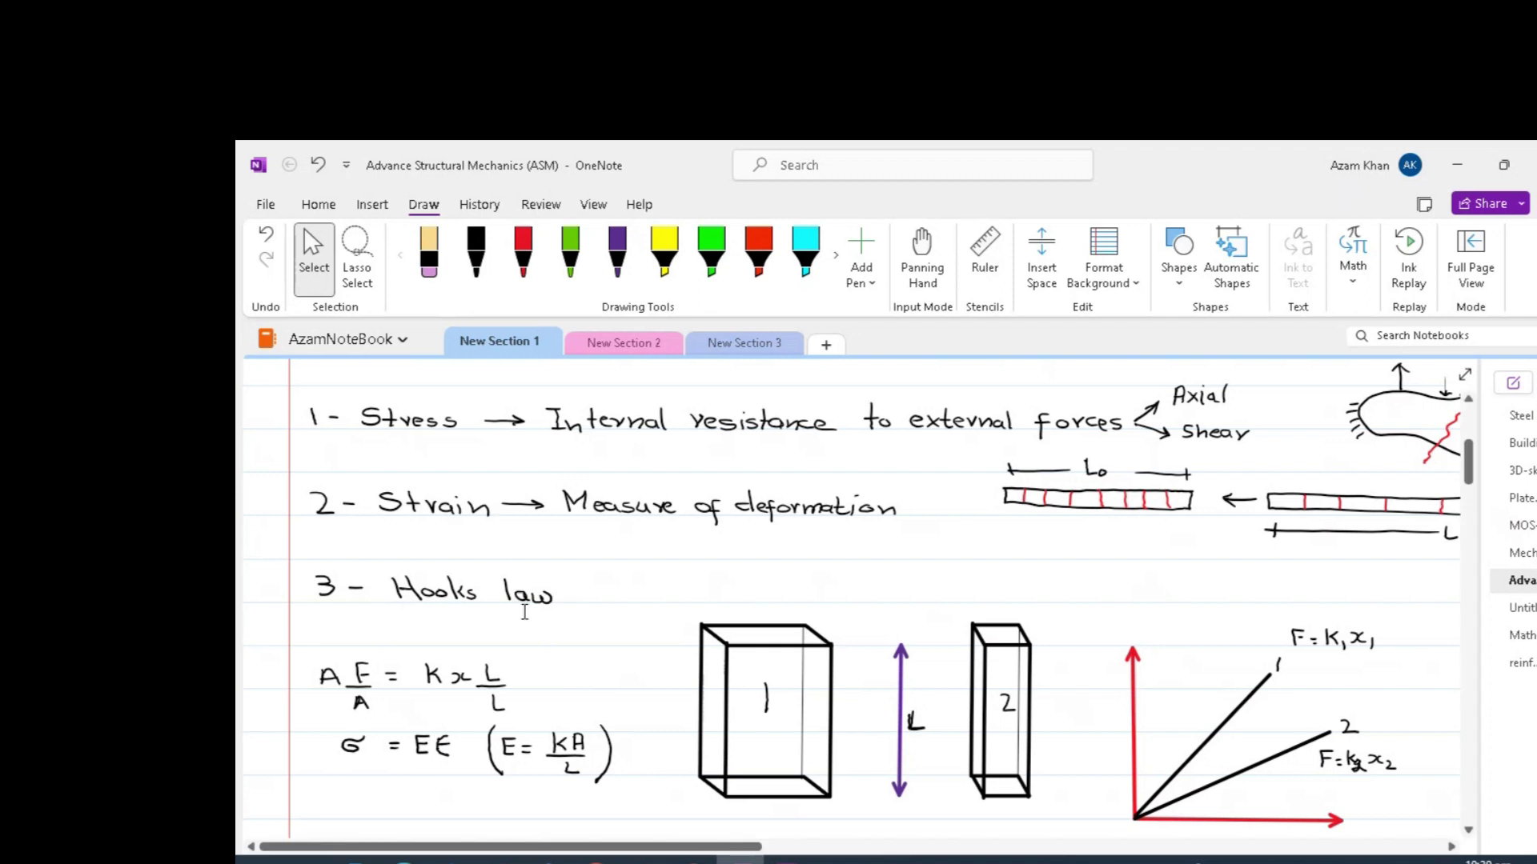
pyautogui.scroll(3, 525, 612)
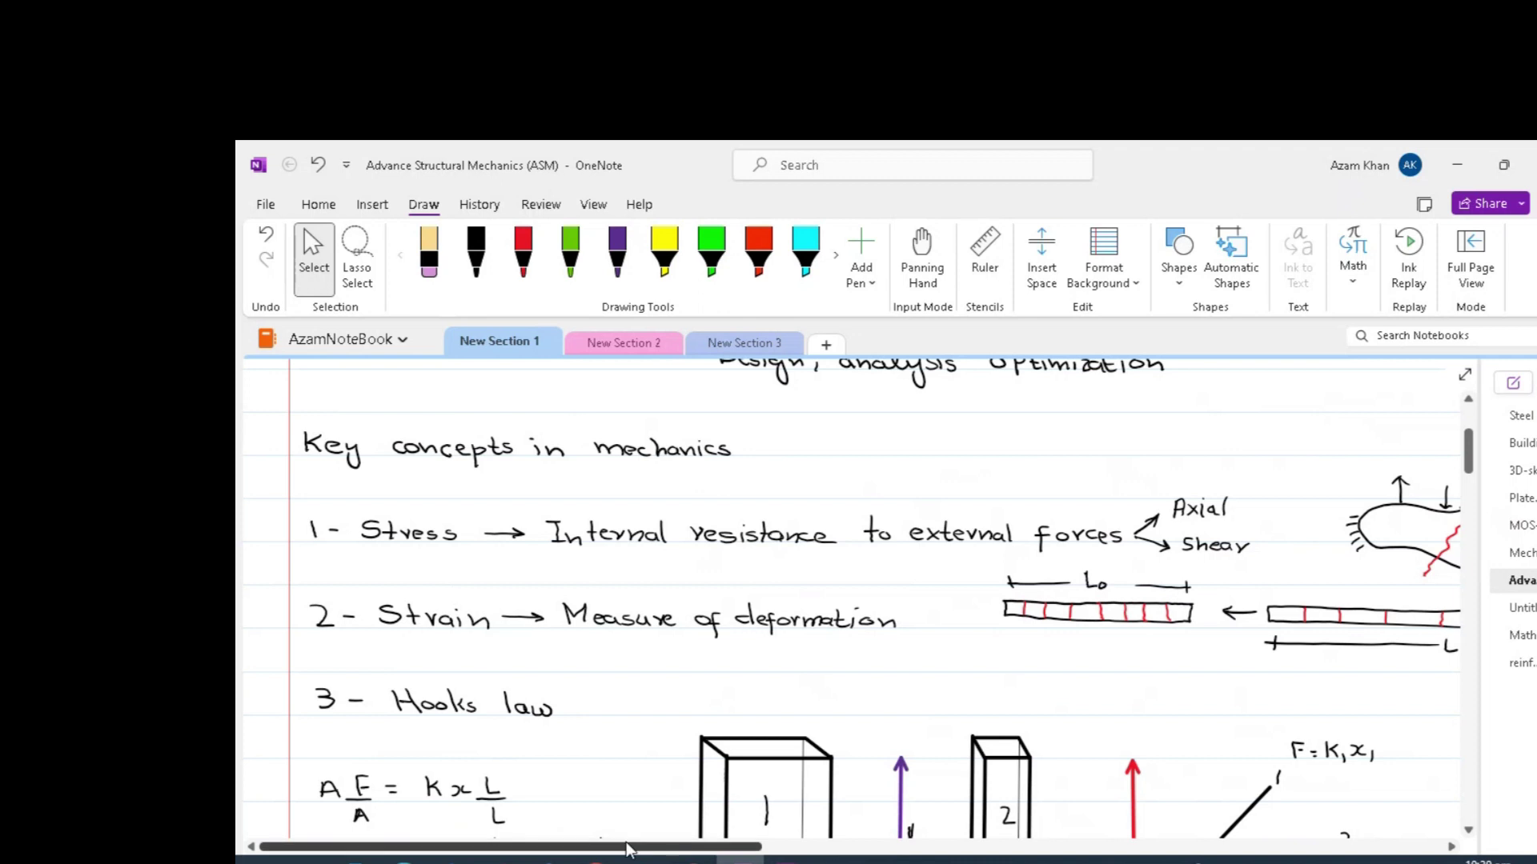
pyautogui.moveTo(629, 850); pyautogui.dragTo(910, 849)
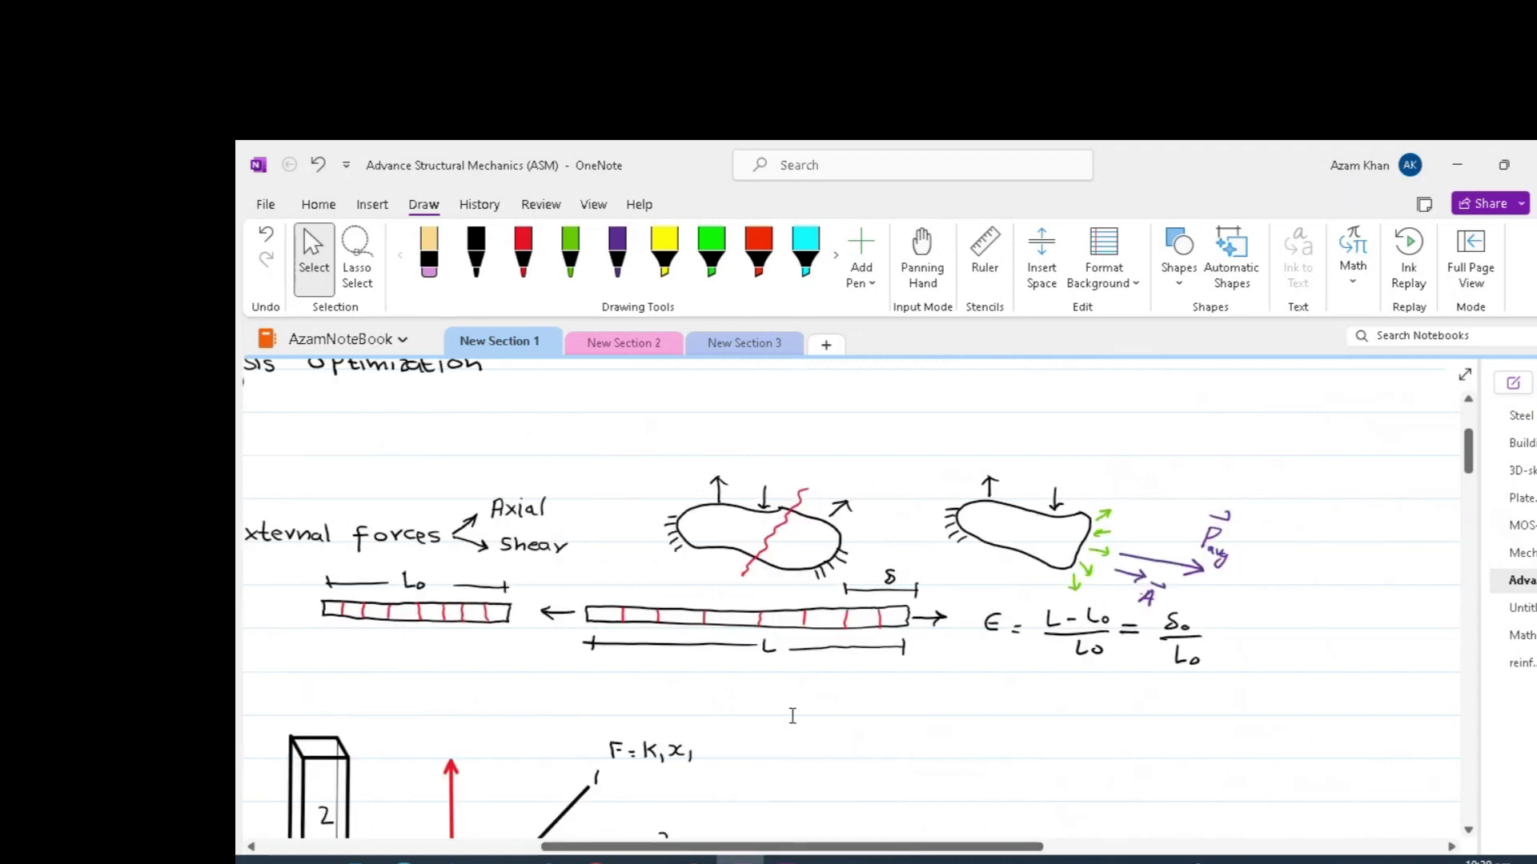
pyautogui.moveTo(874, 847); pyautogui.dragTo(592, 847)
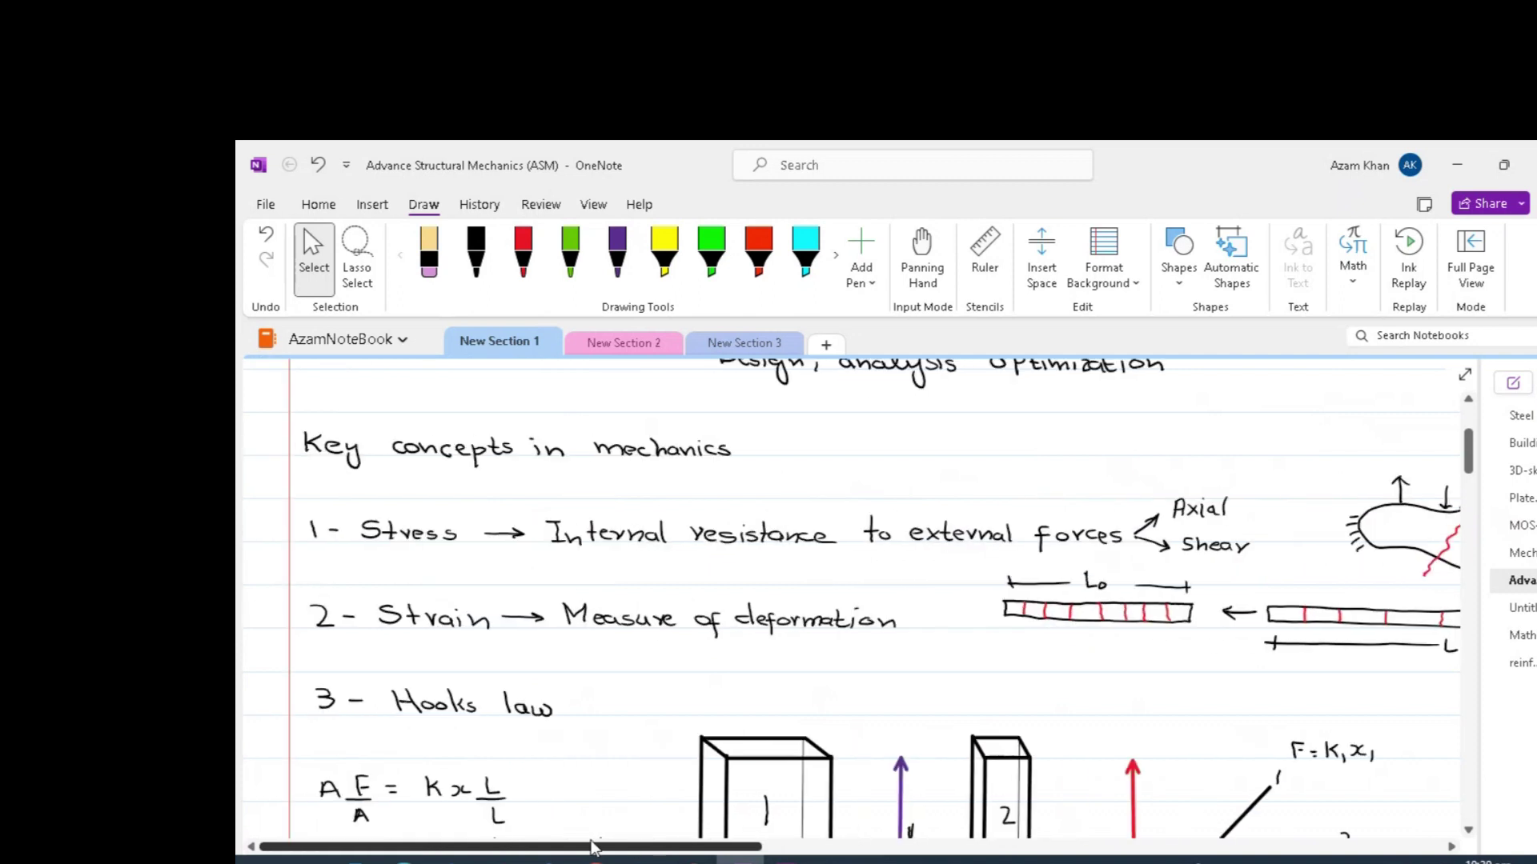
pyautogui.scroll(-2, 1020, 753)
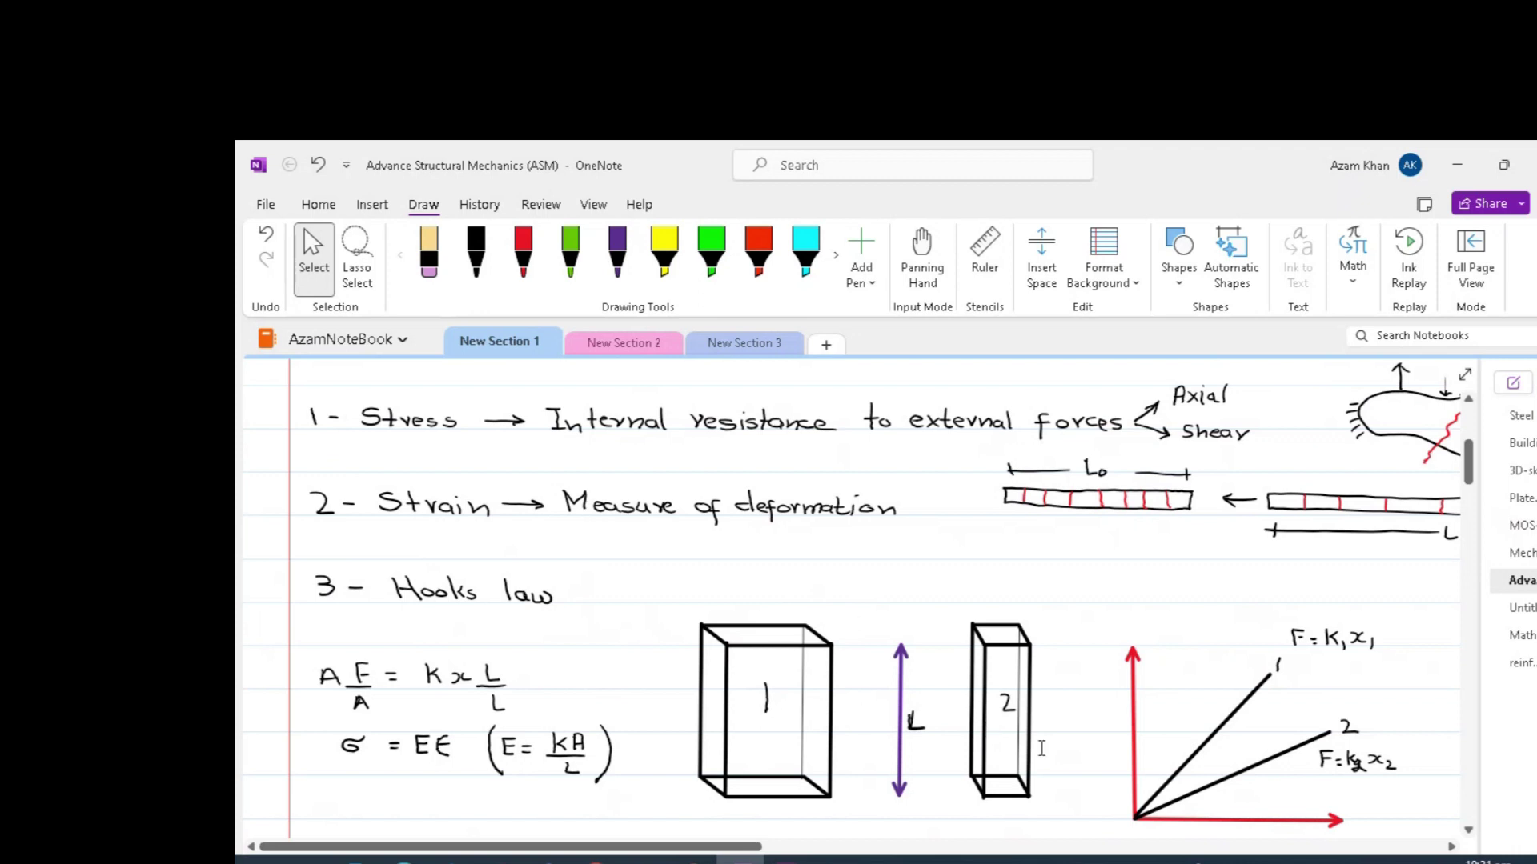
pyautogui.scroll(-2, 1170, 737)
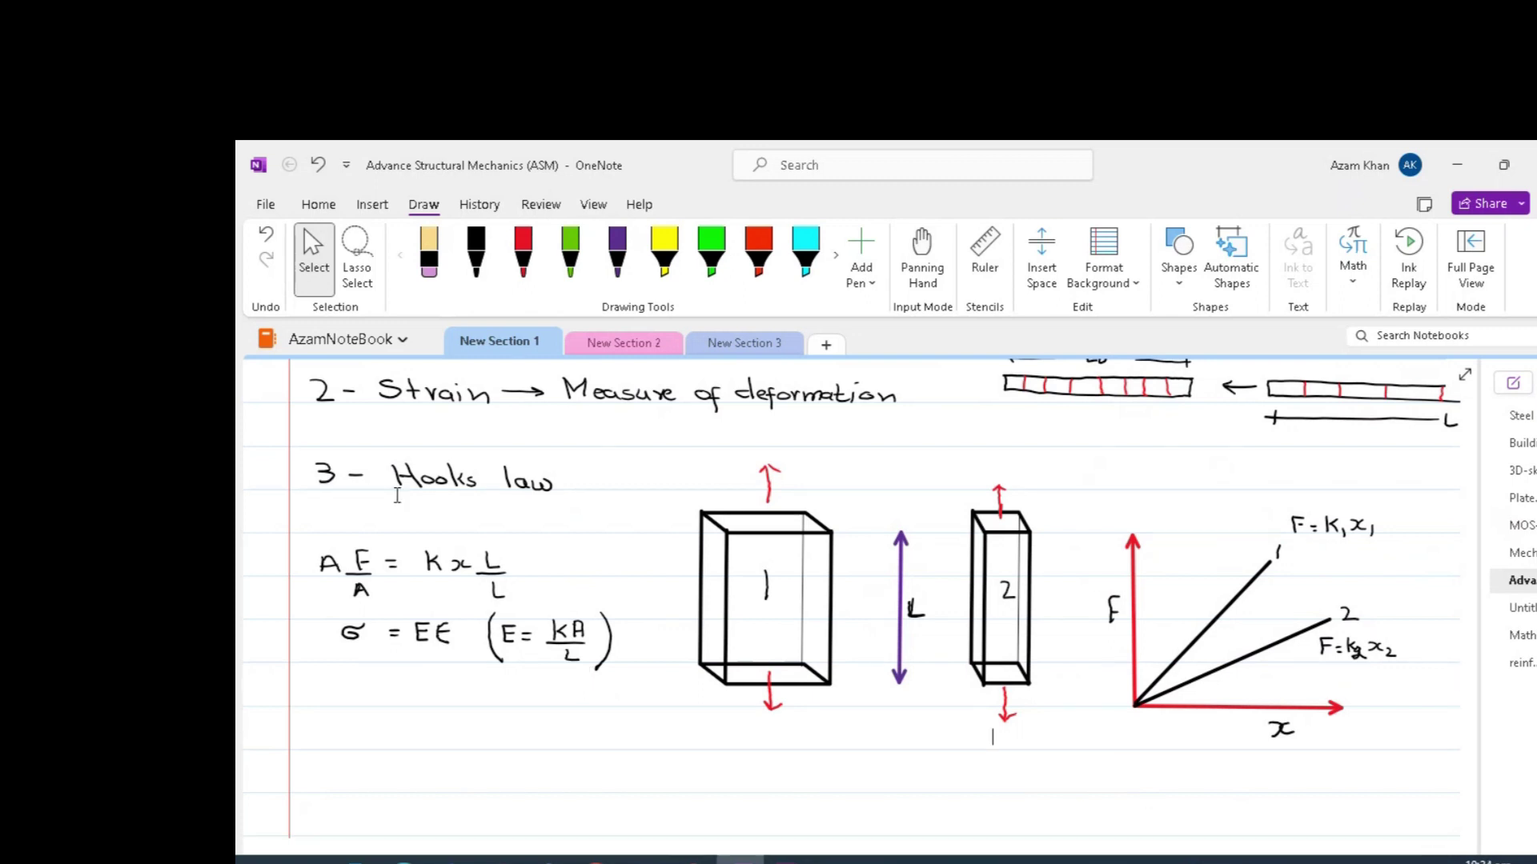
# - Scroll to Elastic Modulus, Poisson's ratio and Shear Modulus, then switch to another program
pyautogui.scroll(-3, 485, 668)
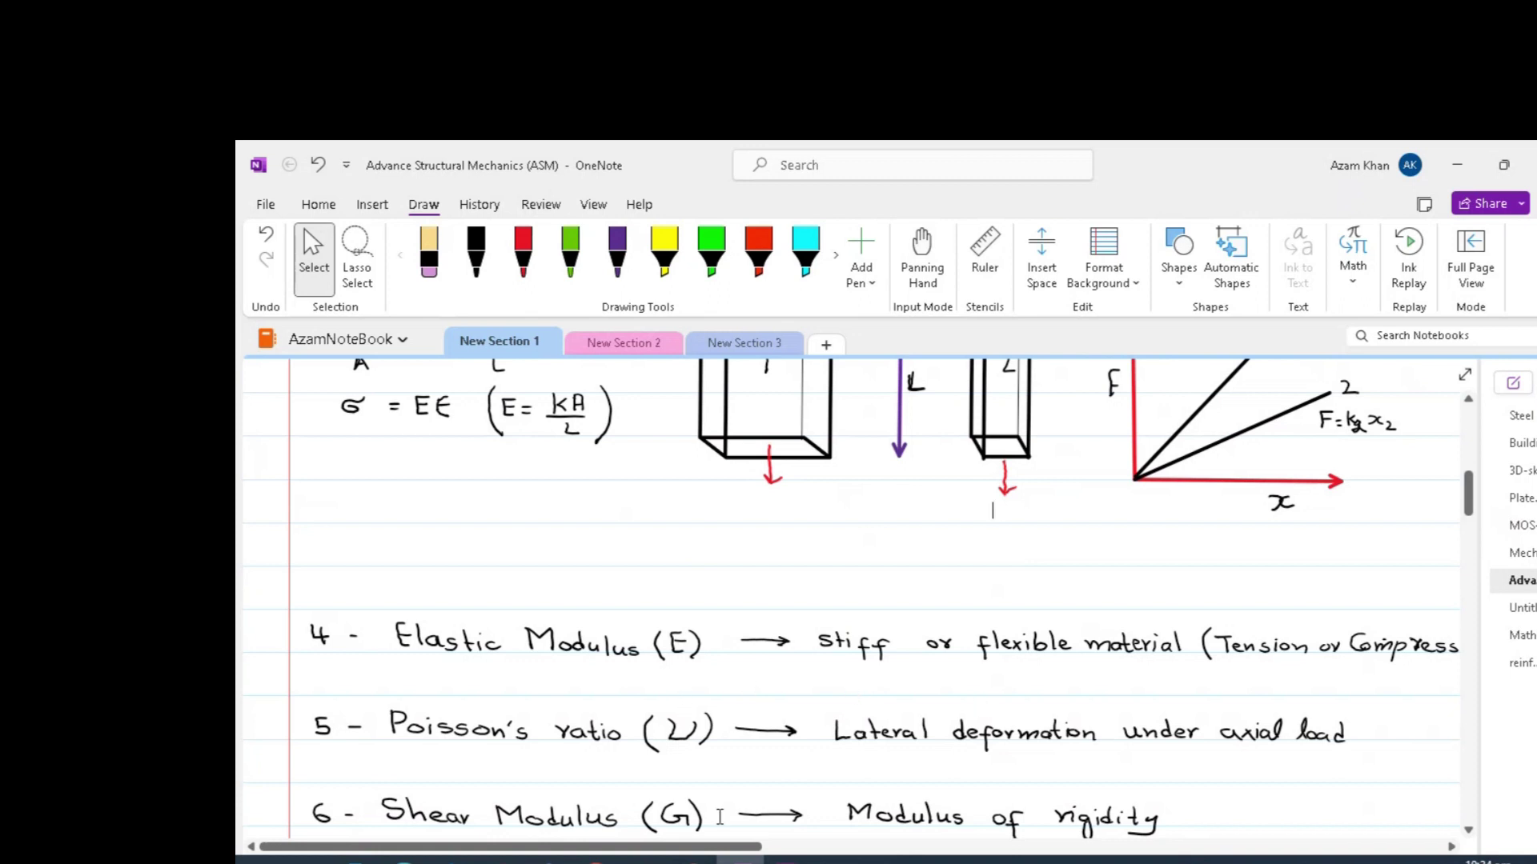
pyautogui.moveTo(707, 847); pyautogui.dragTo(738, 848)
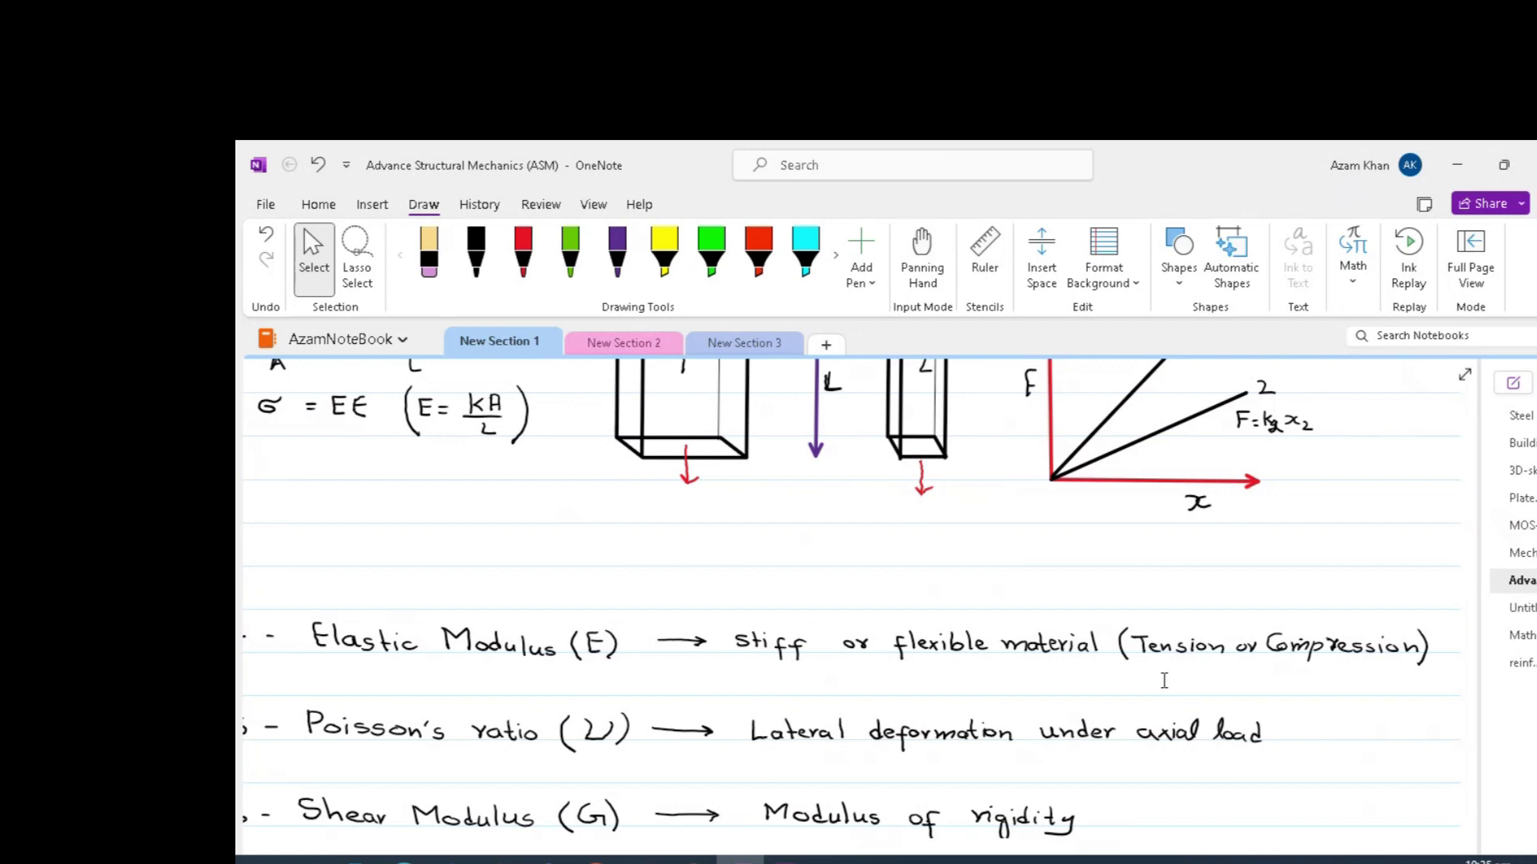
pyautogui.hscroll(-2, 577, 669)
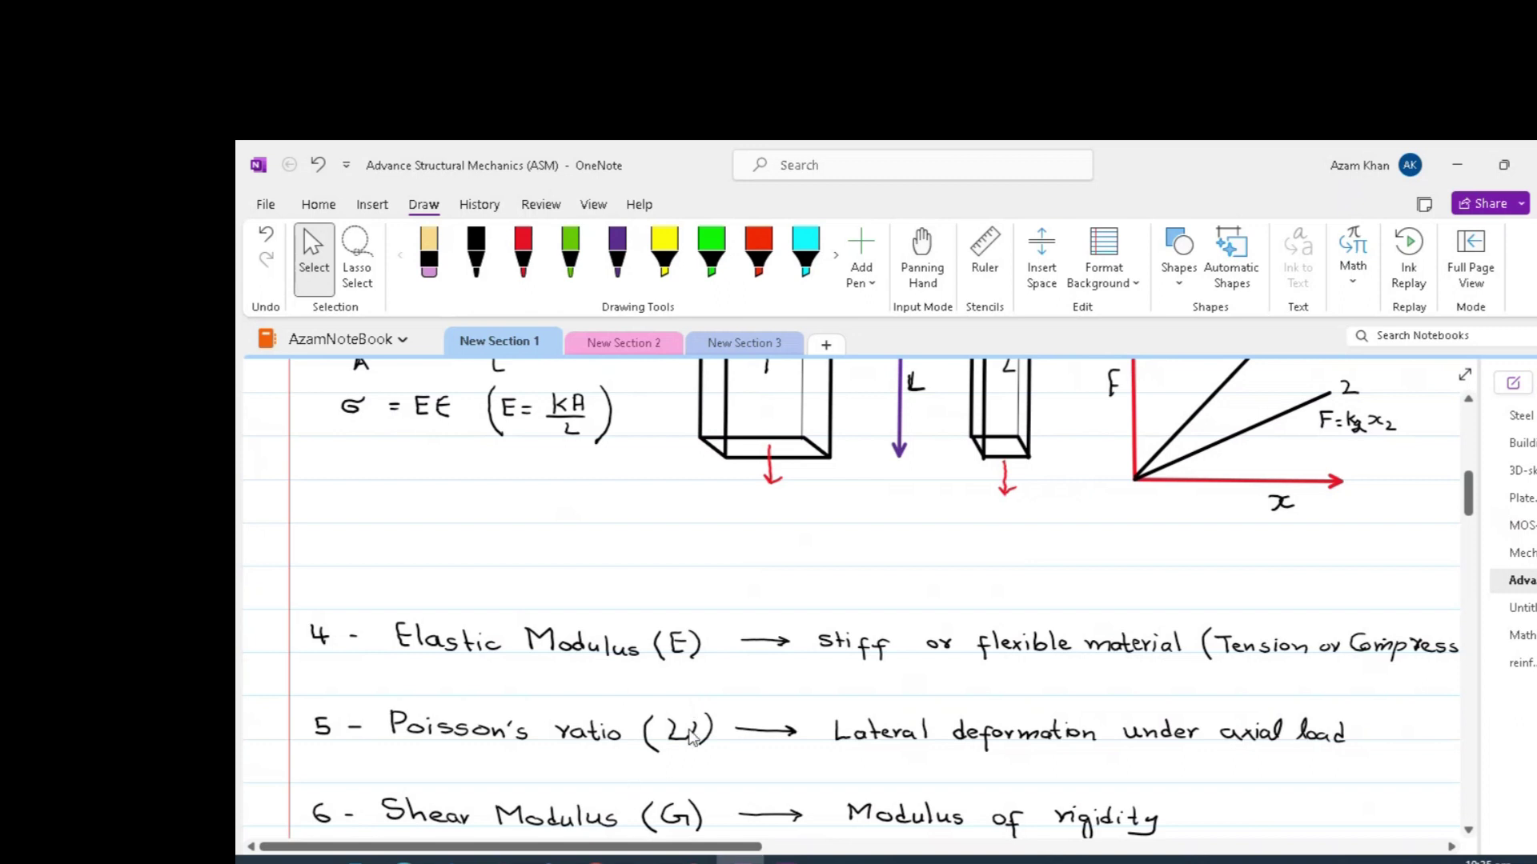
pyautogui.click(592, 861)
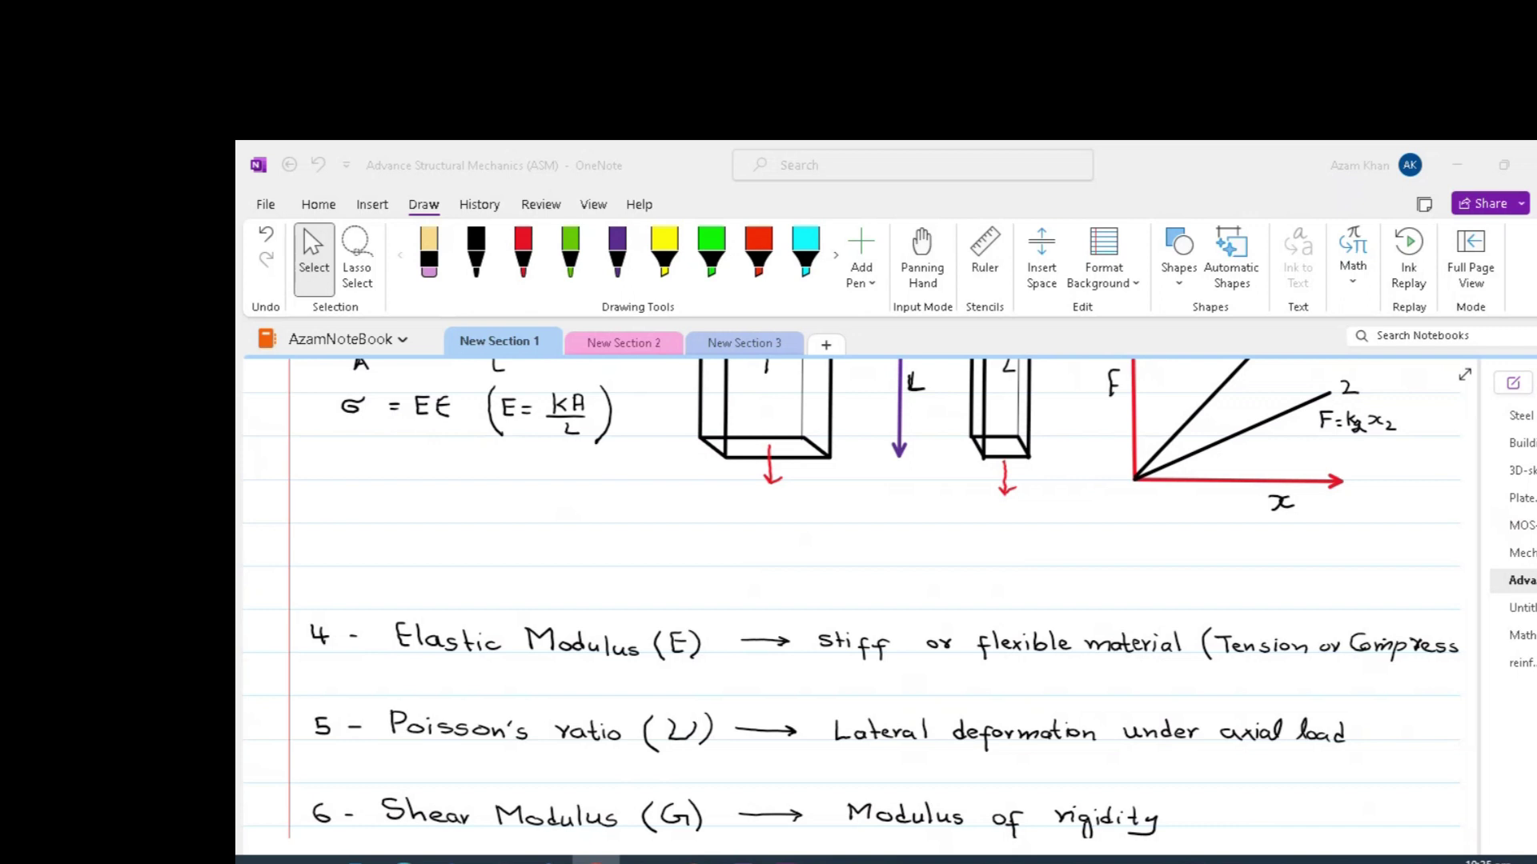
pyautogui.scroll(-2, 559, 665)
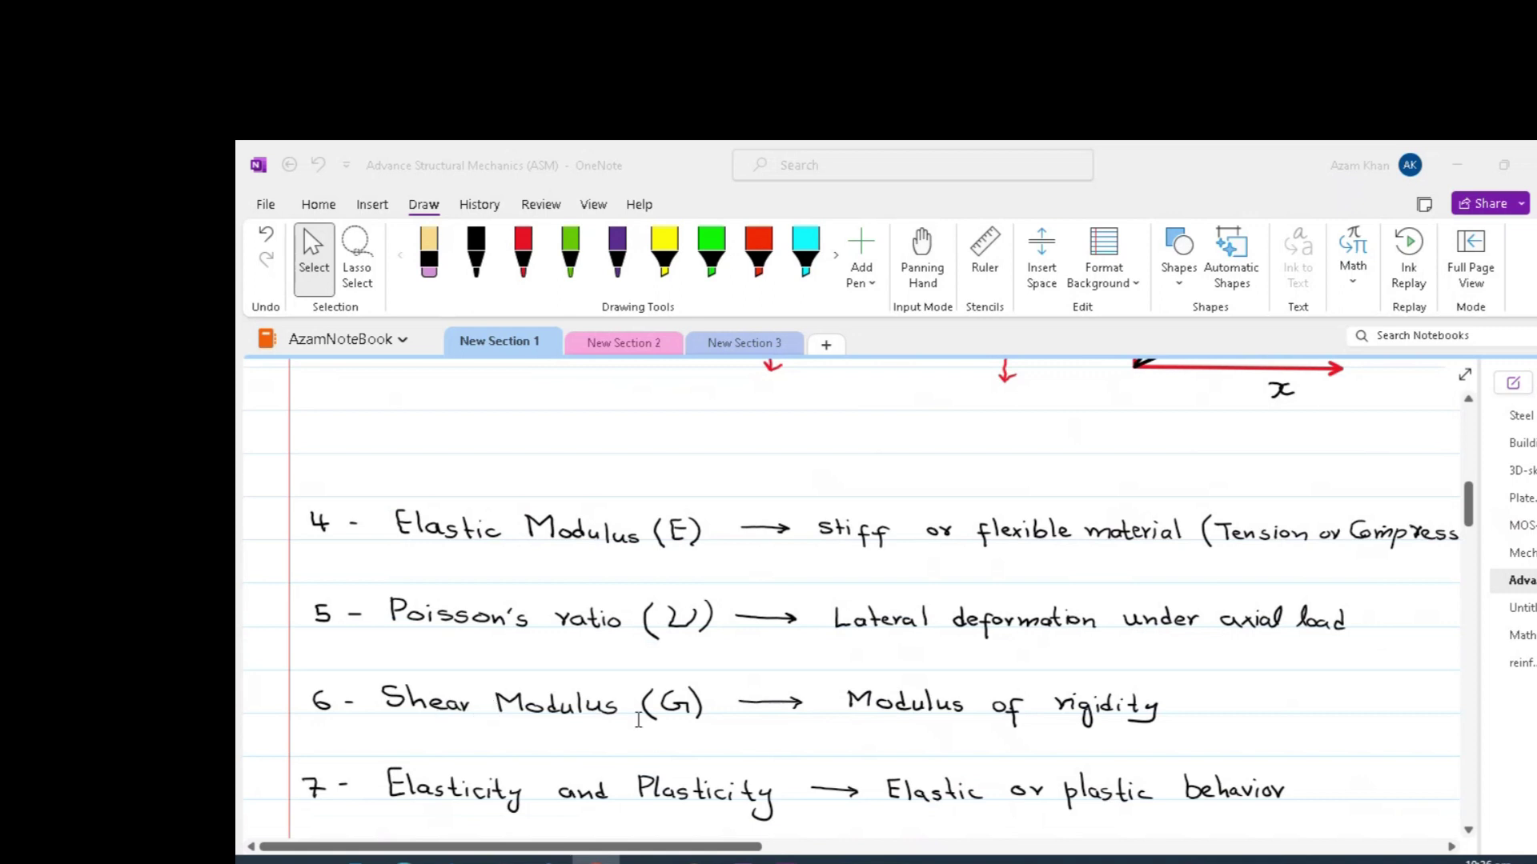
pyautogui.scroll(6, 775, 720)
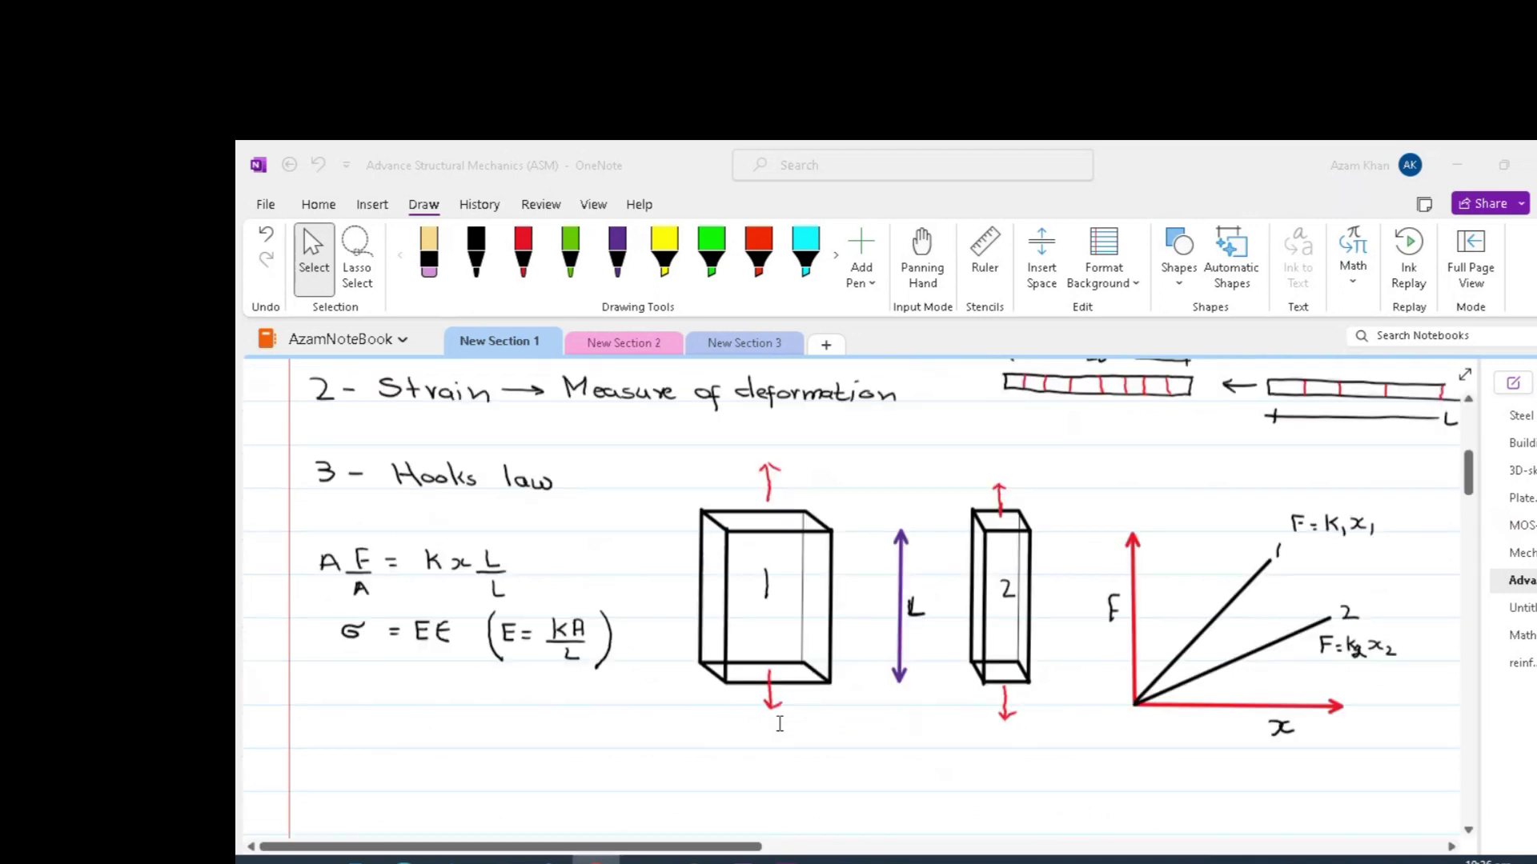
pyautogui.scroll(4, 779, 723)
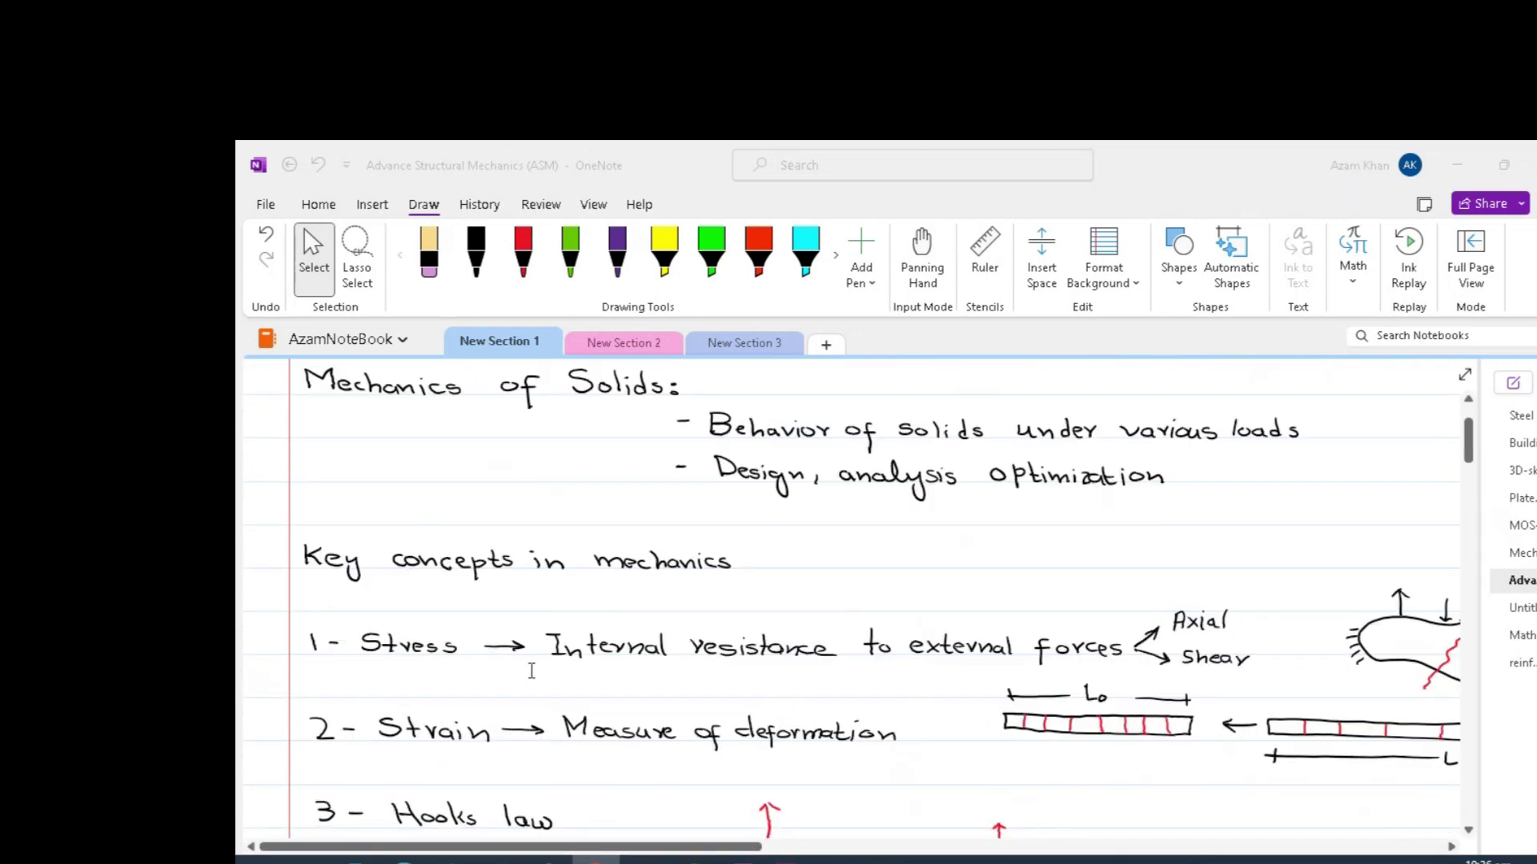
pyautogui.moveTo(616, 847); pyautogui.dragTo(951, 846)
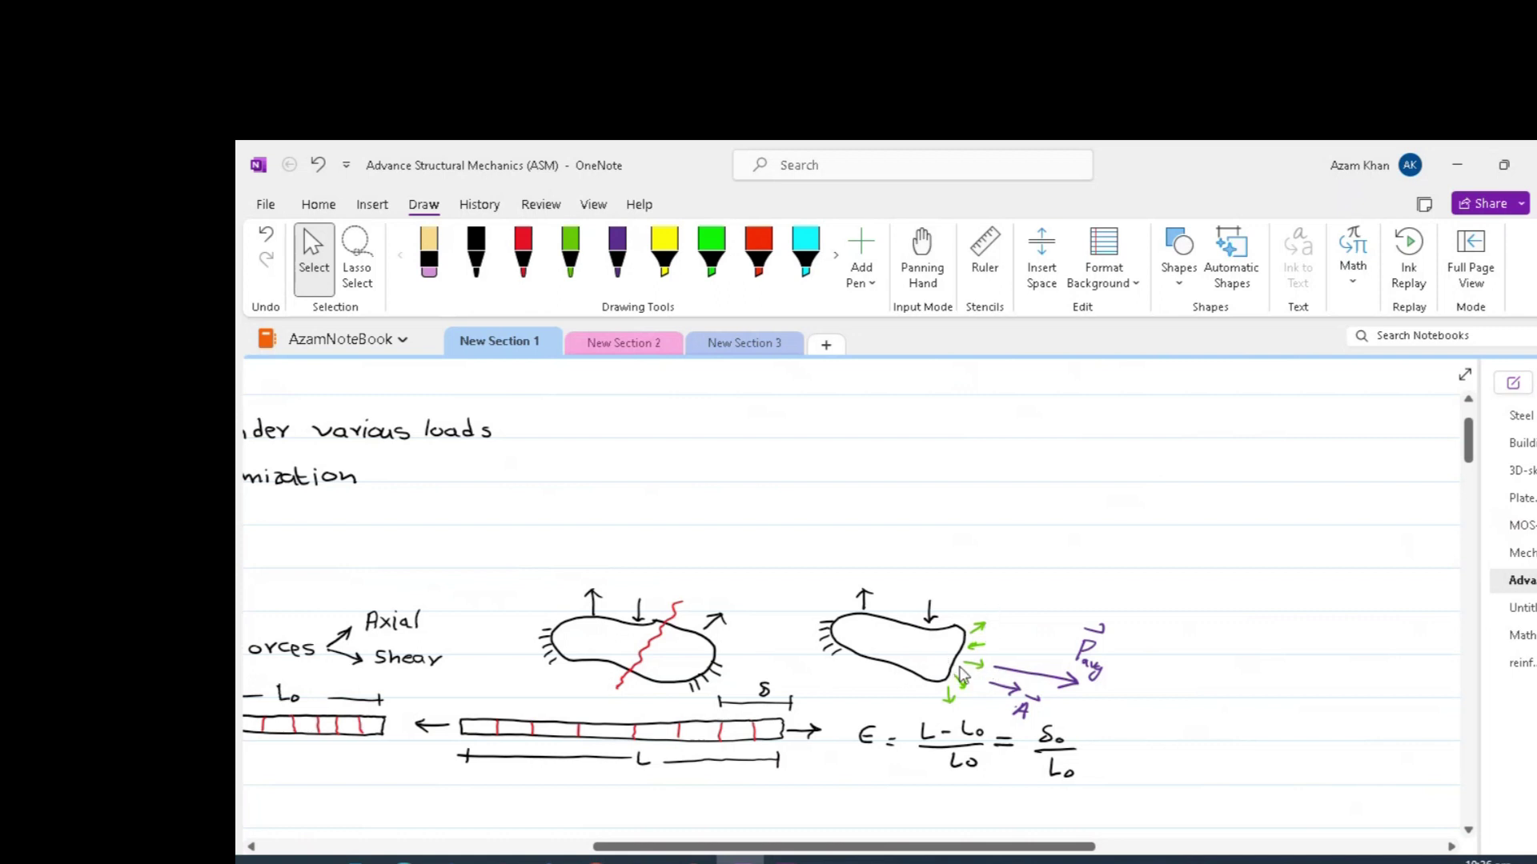
pyautogui.moveTo(1045, 846); pyautogui.dragTo(719, 834)
pyautogui.scroll(-5, 694, 723)
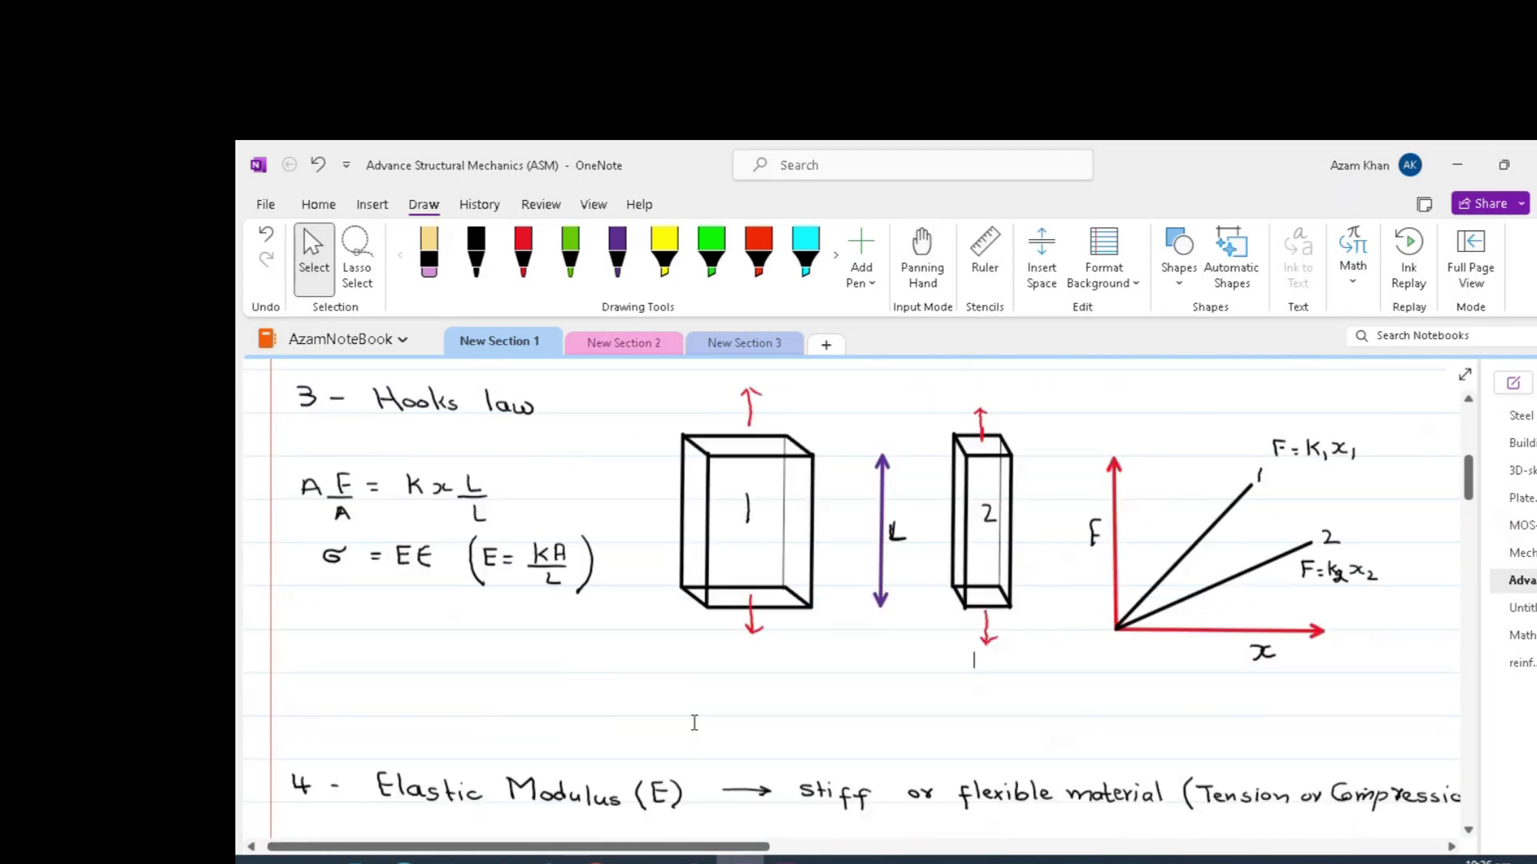
pyautogui.scroll(-3, 694, 723)
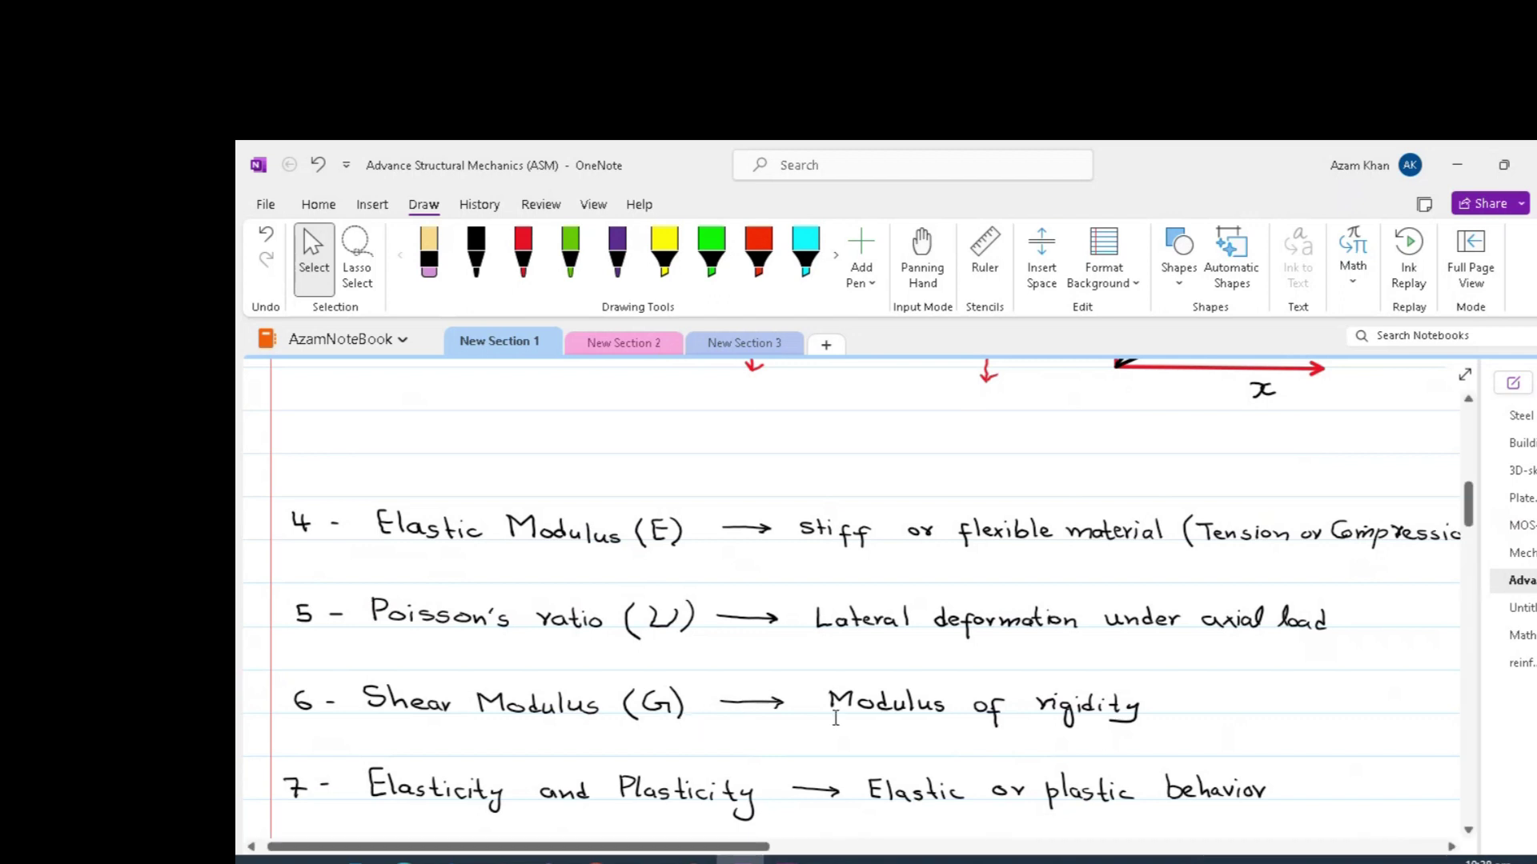
pyautogui.scroll(-5, 832, 720)
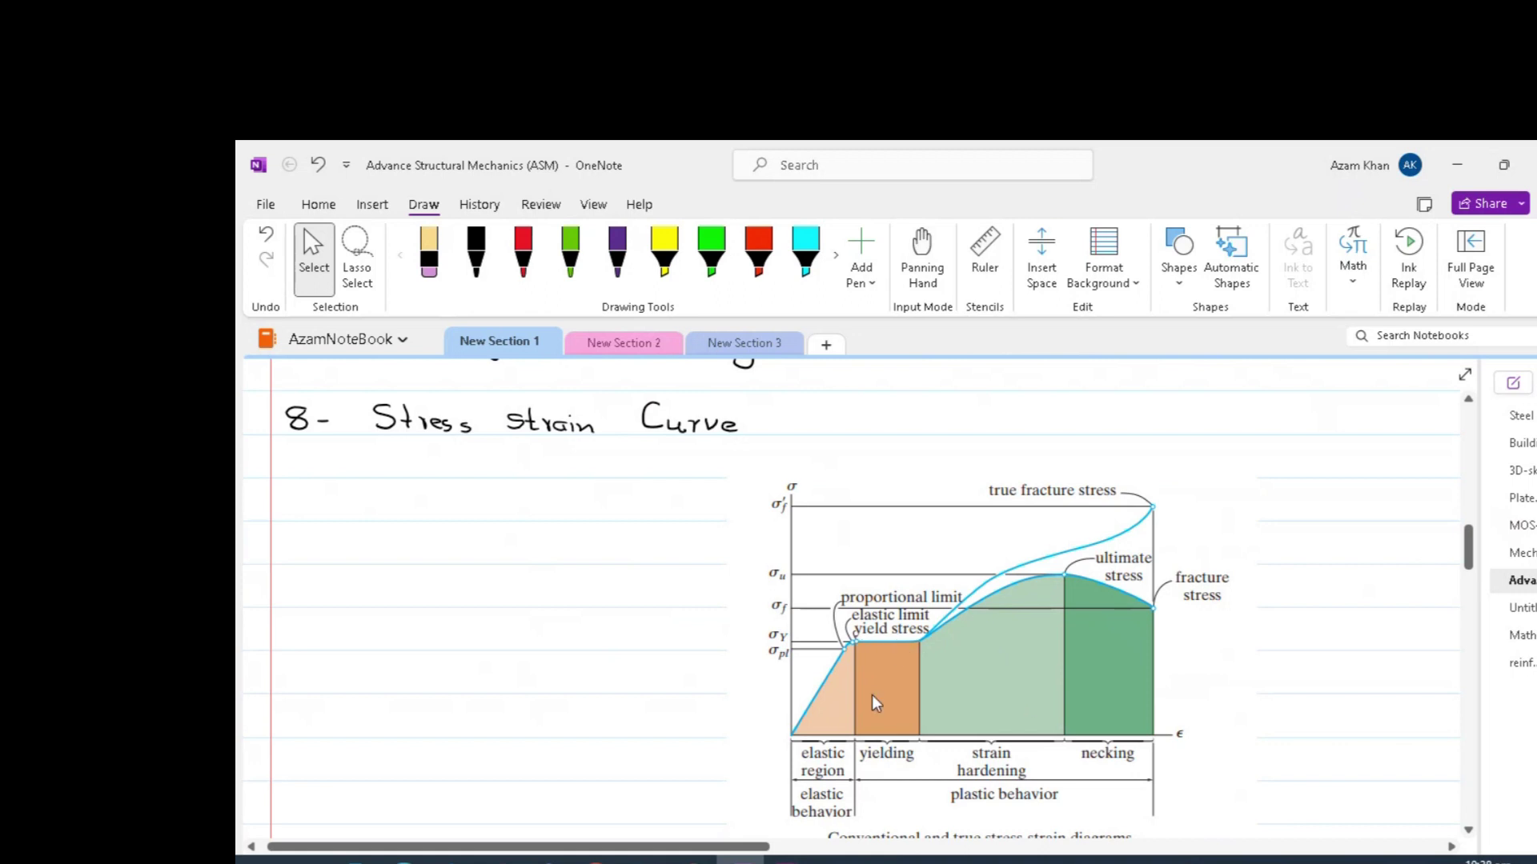
pyautogui.scroll(1, 863, 690)
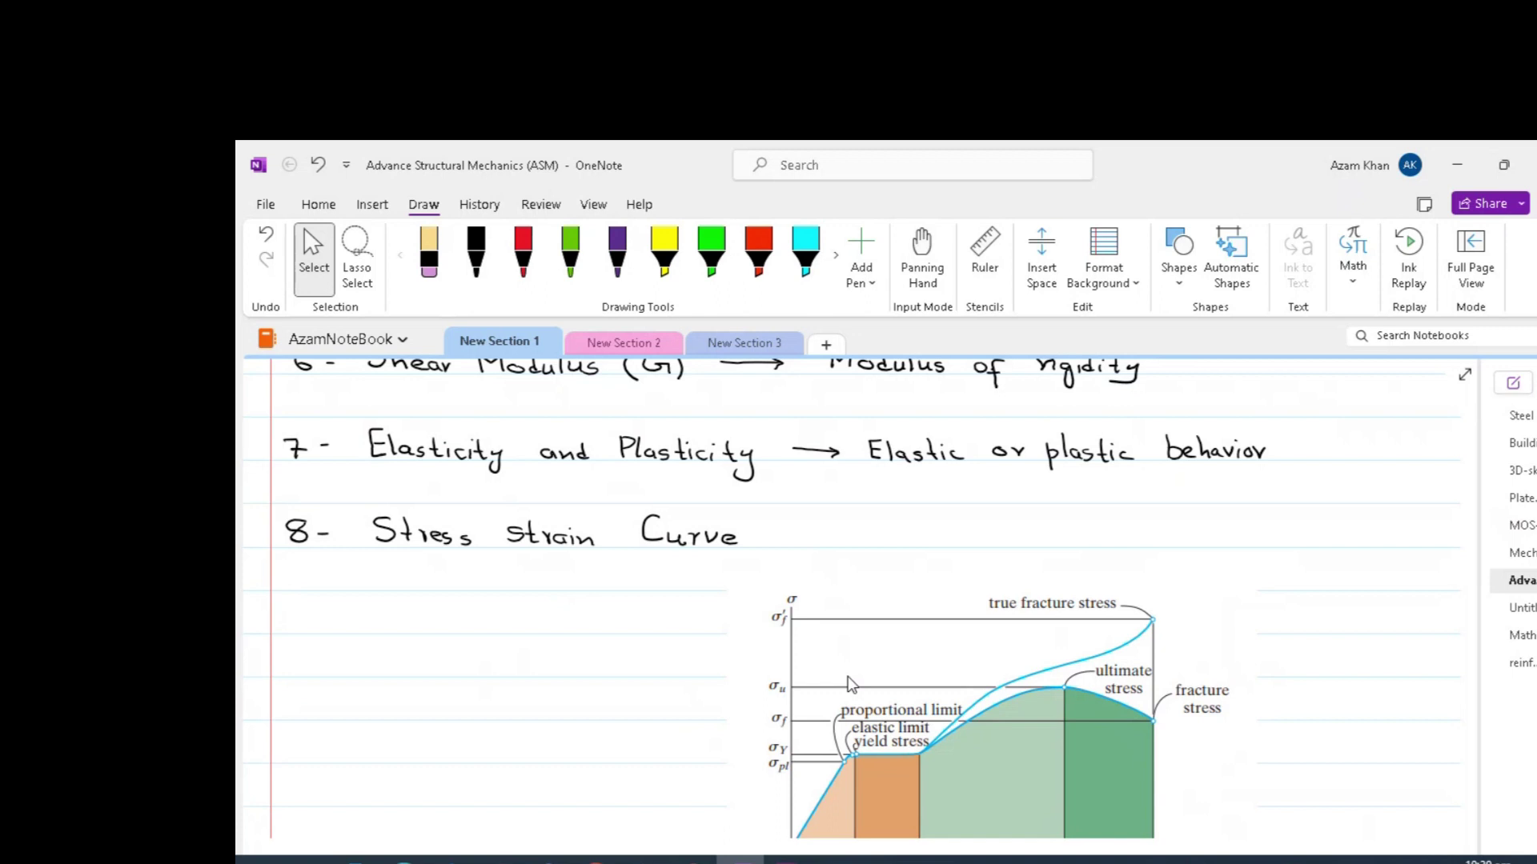
pyautogui.scroll(3, 848, 675)
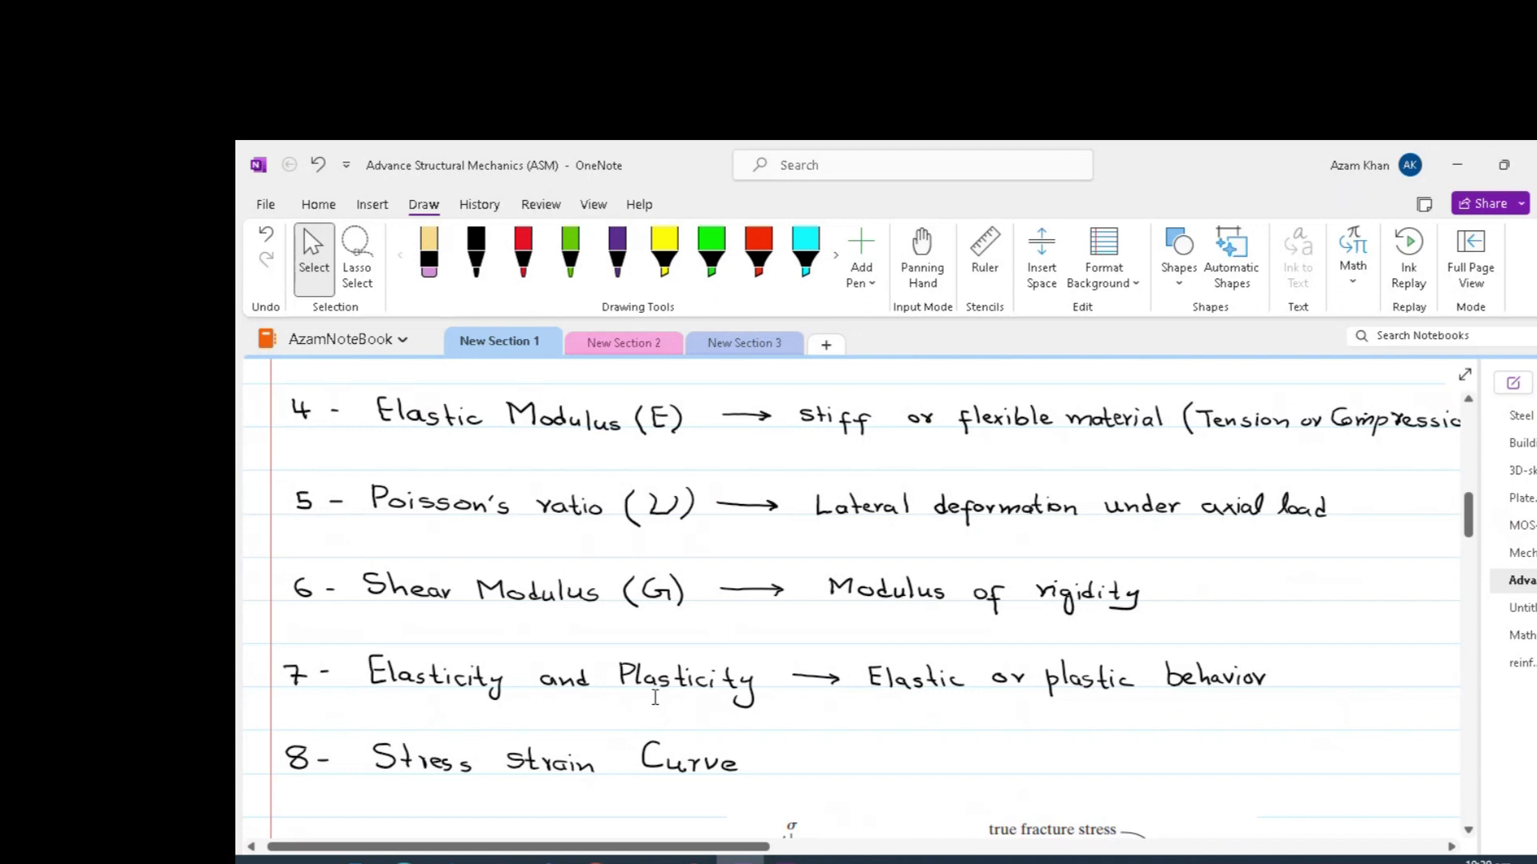
pyautogui.scroll(-5, 654, 697)
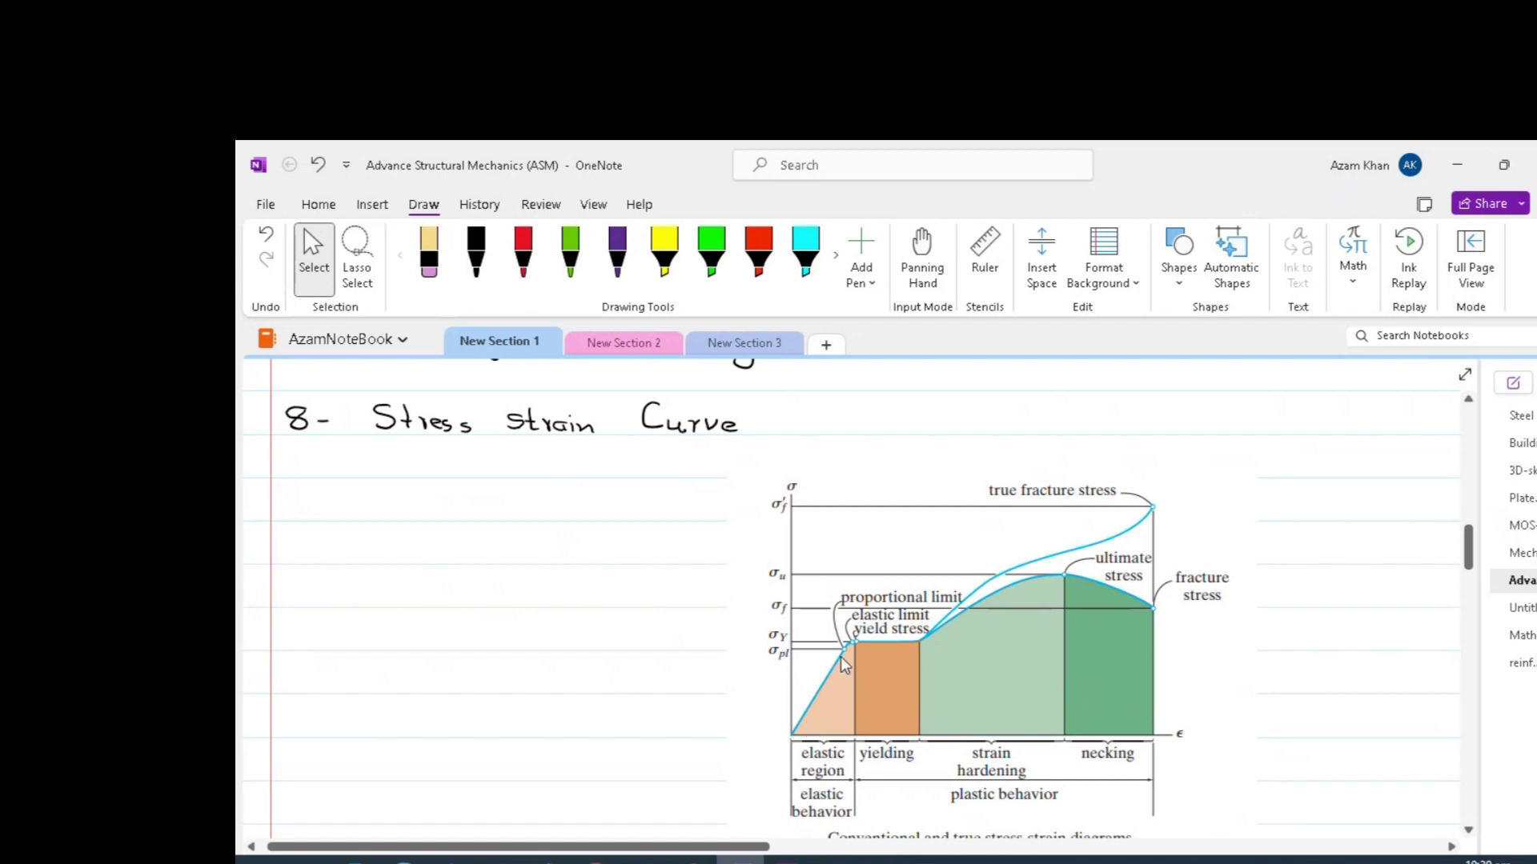
pyautogui.scroll(3, 692, 701)
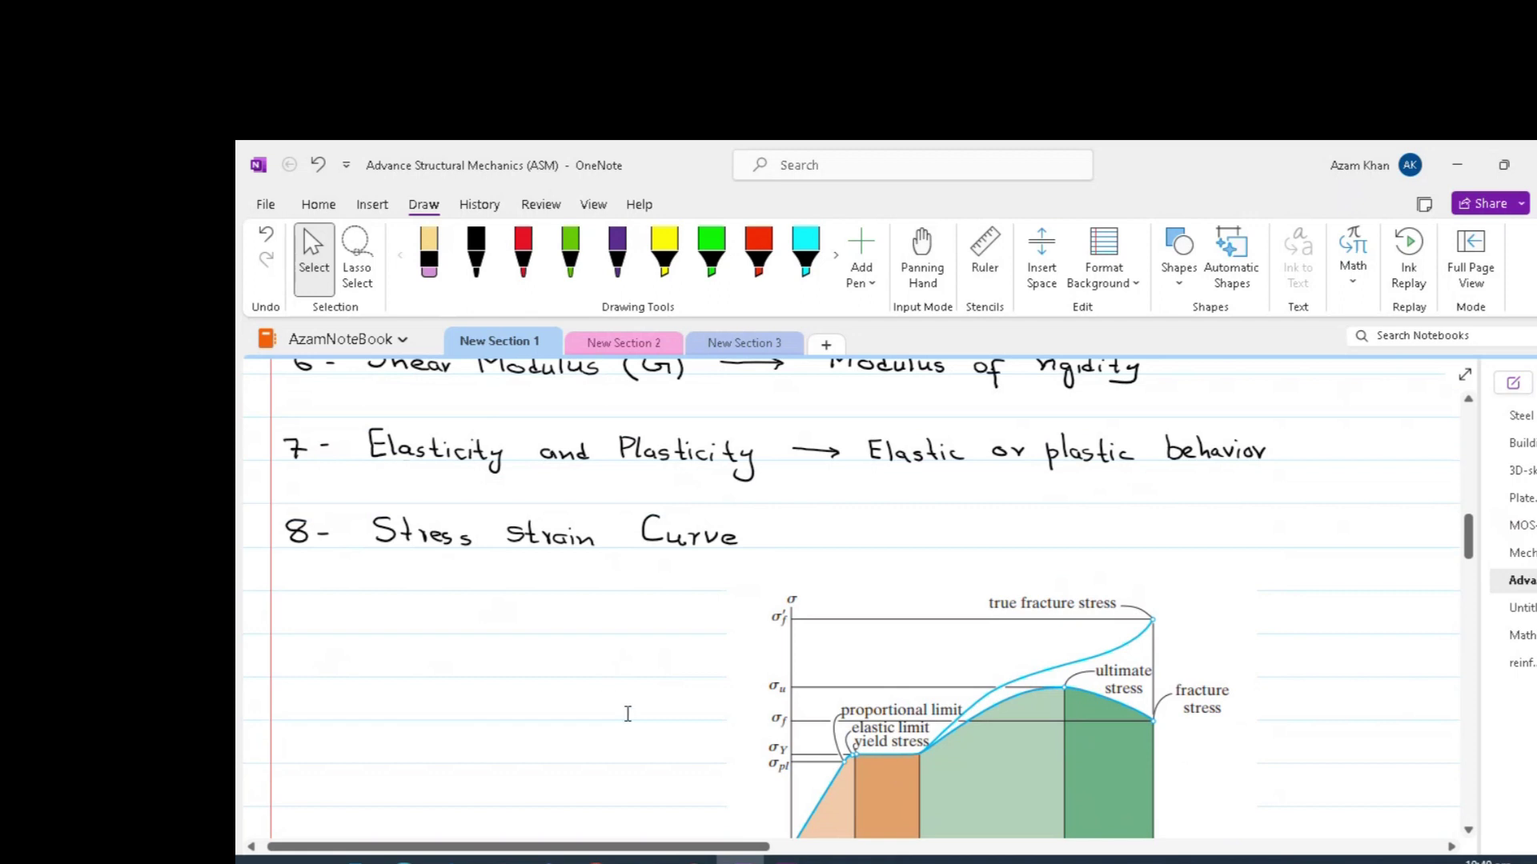
pyautogui.scroll(-3, 632, 716)
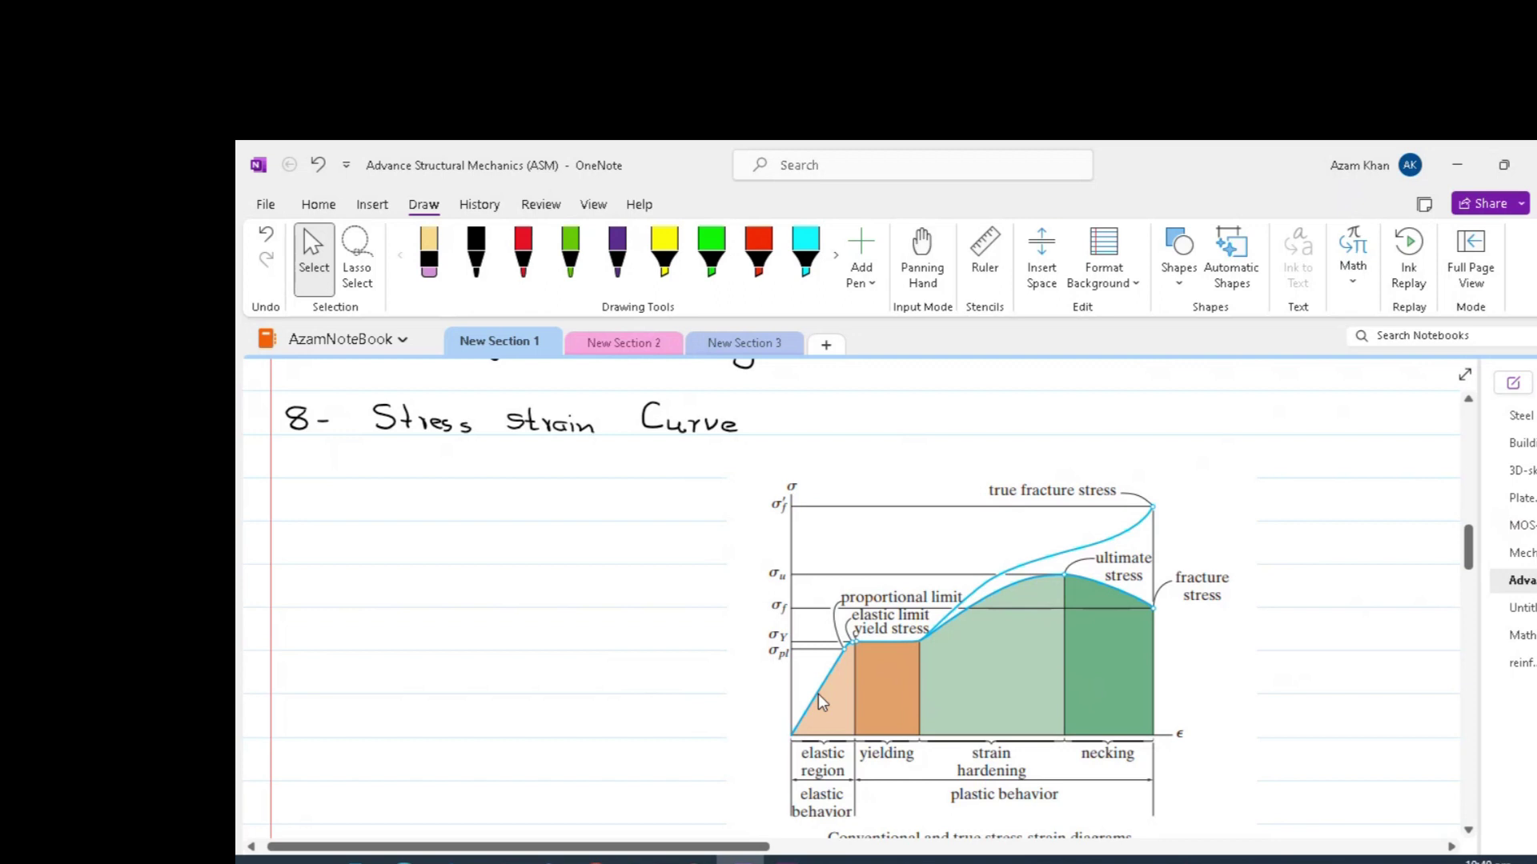
# - Scroll past the stress–strain diagram to items 9–12: Deformation Modes, Failure Criteria, Analysis of Structures, FEA
pyautogui.scroll(10, 574, 699)
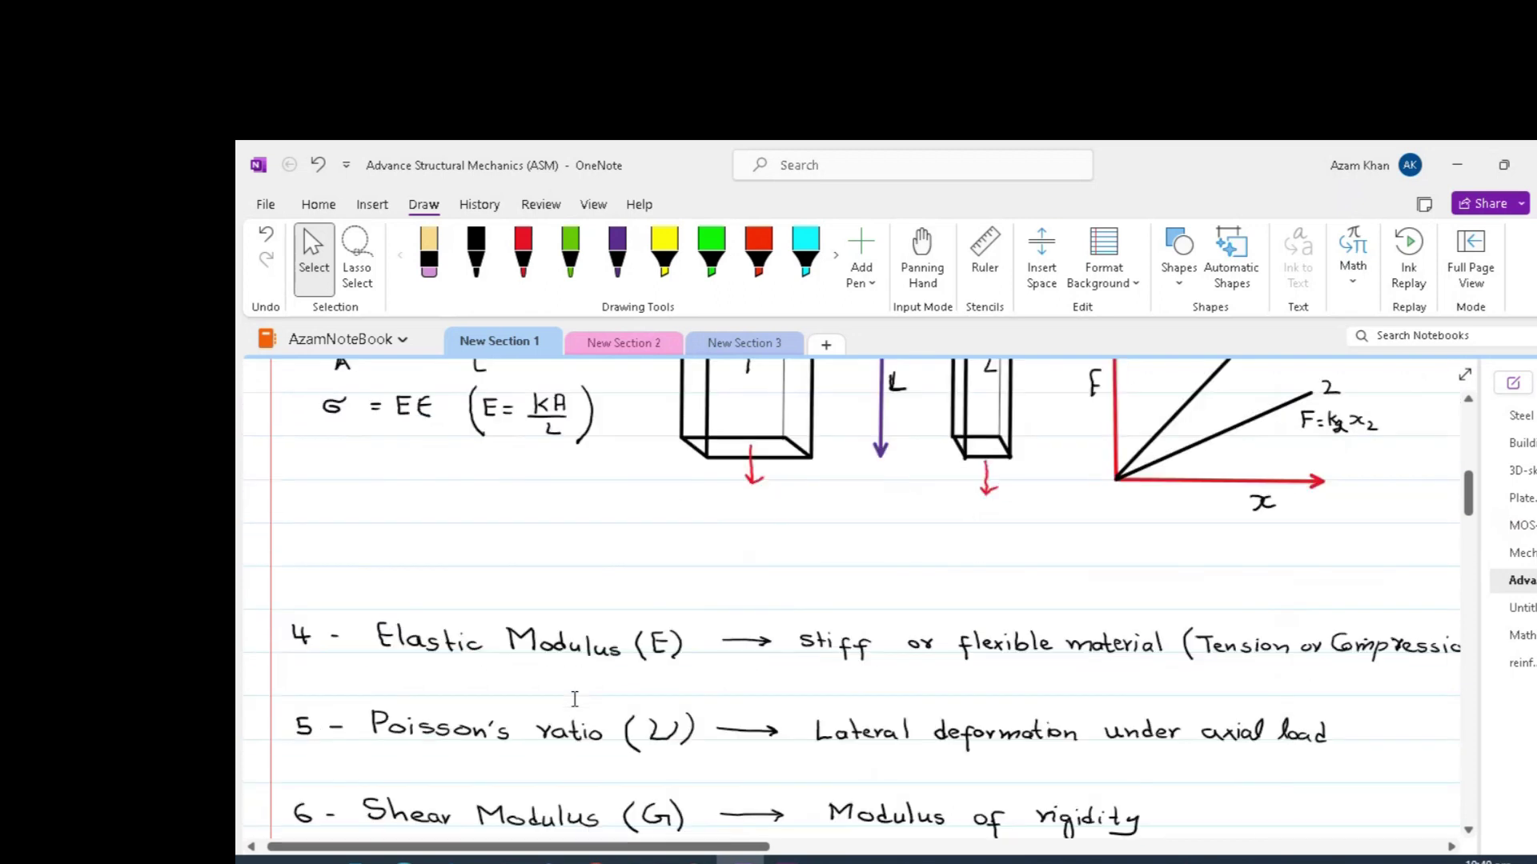
pyautogui.scroll(7, 560, 709)
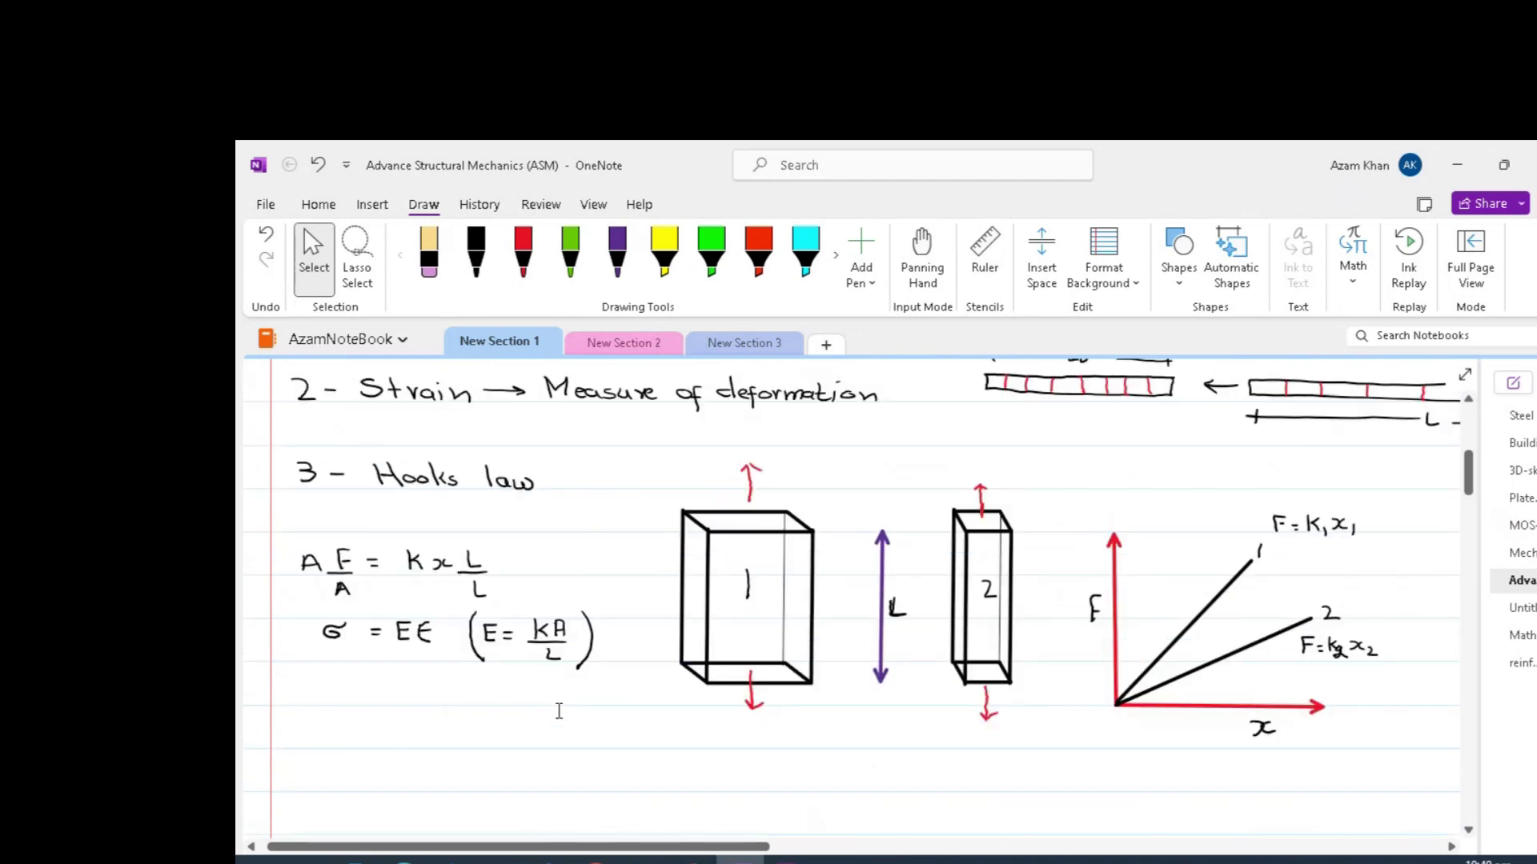
pyautogui.scroll(2, 558, 711)
pyautogui.scroll(-15, 480, 640)
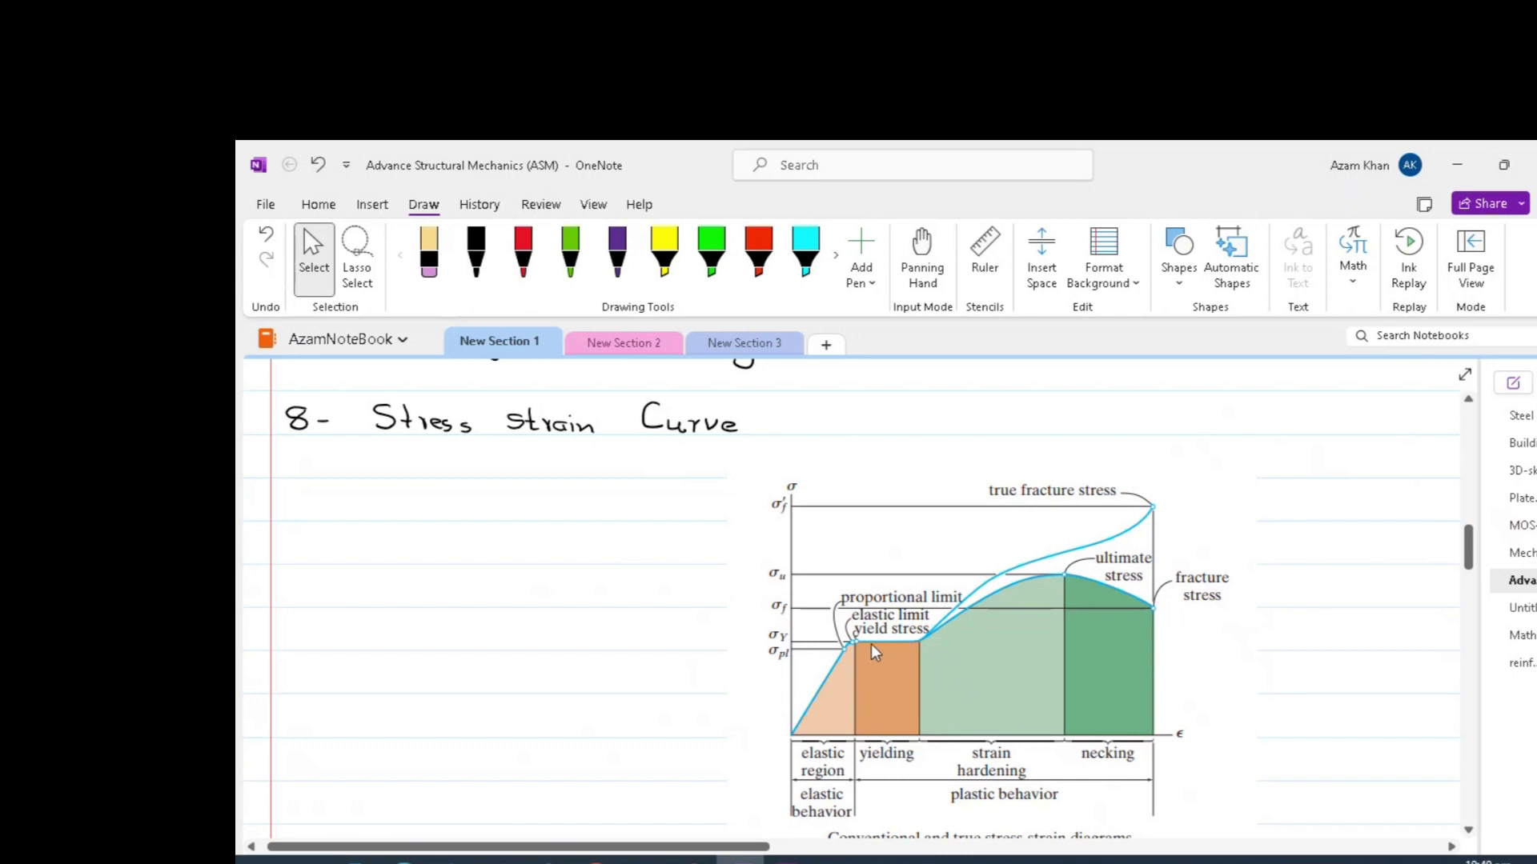
pyautogui.scroll(10, 590, 716)
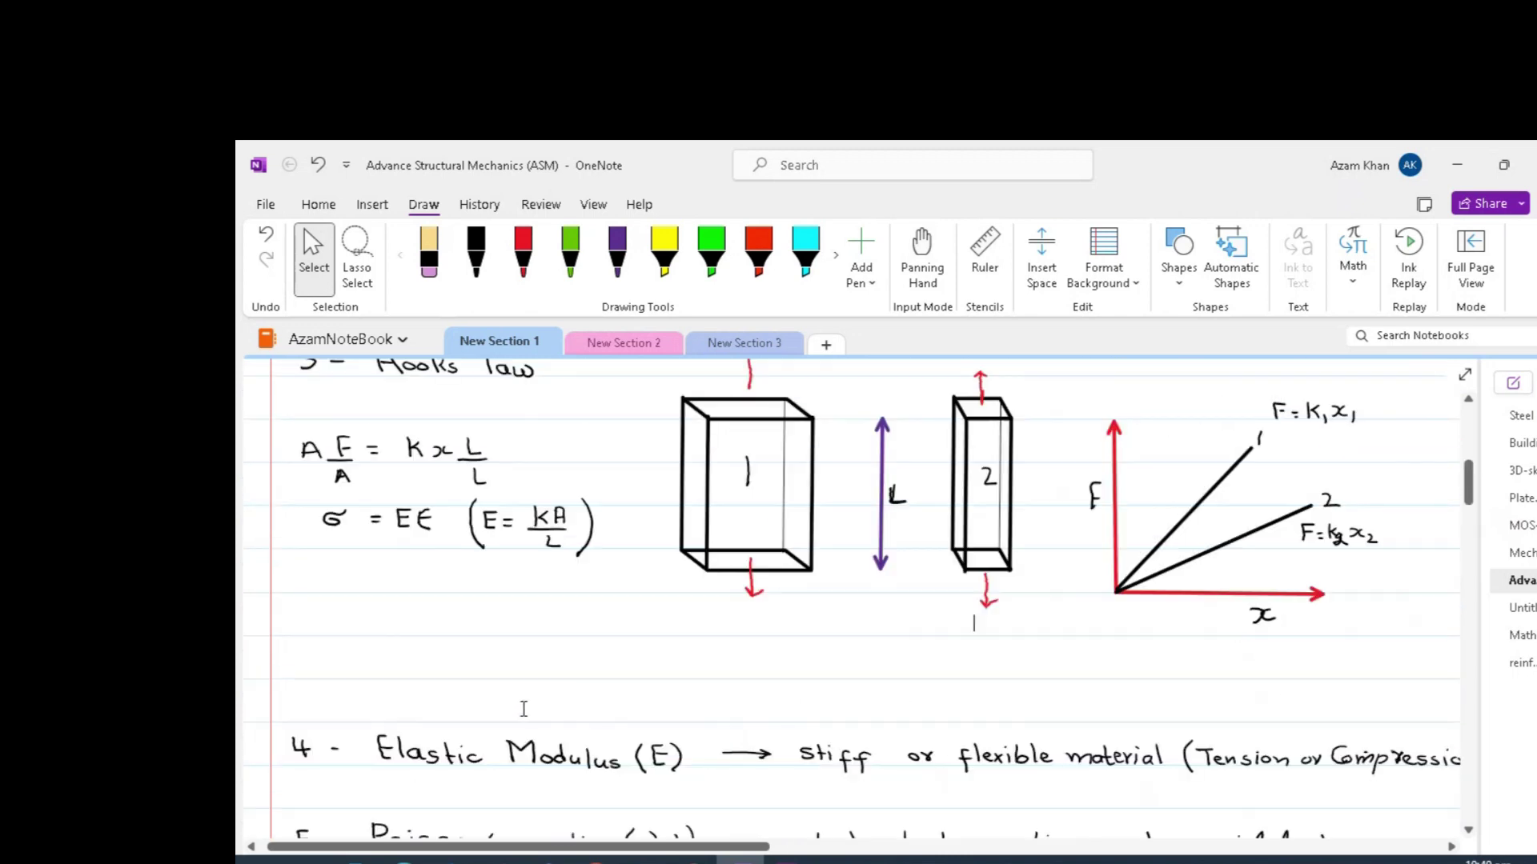
pyautogui.scroll(-12, 523, 709)
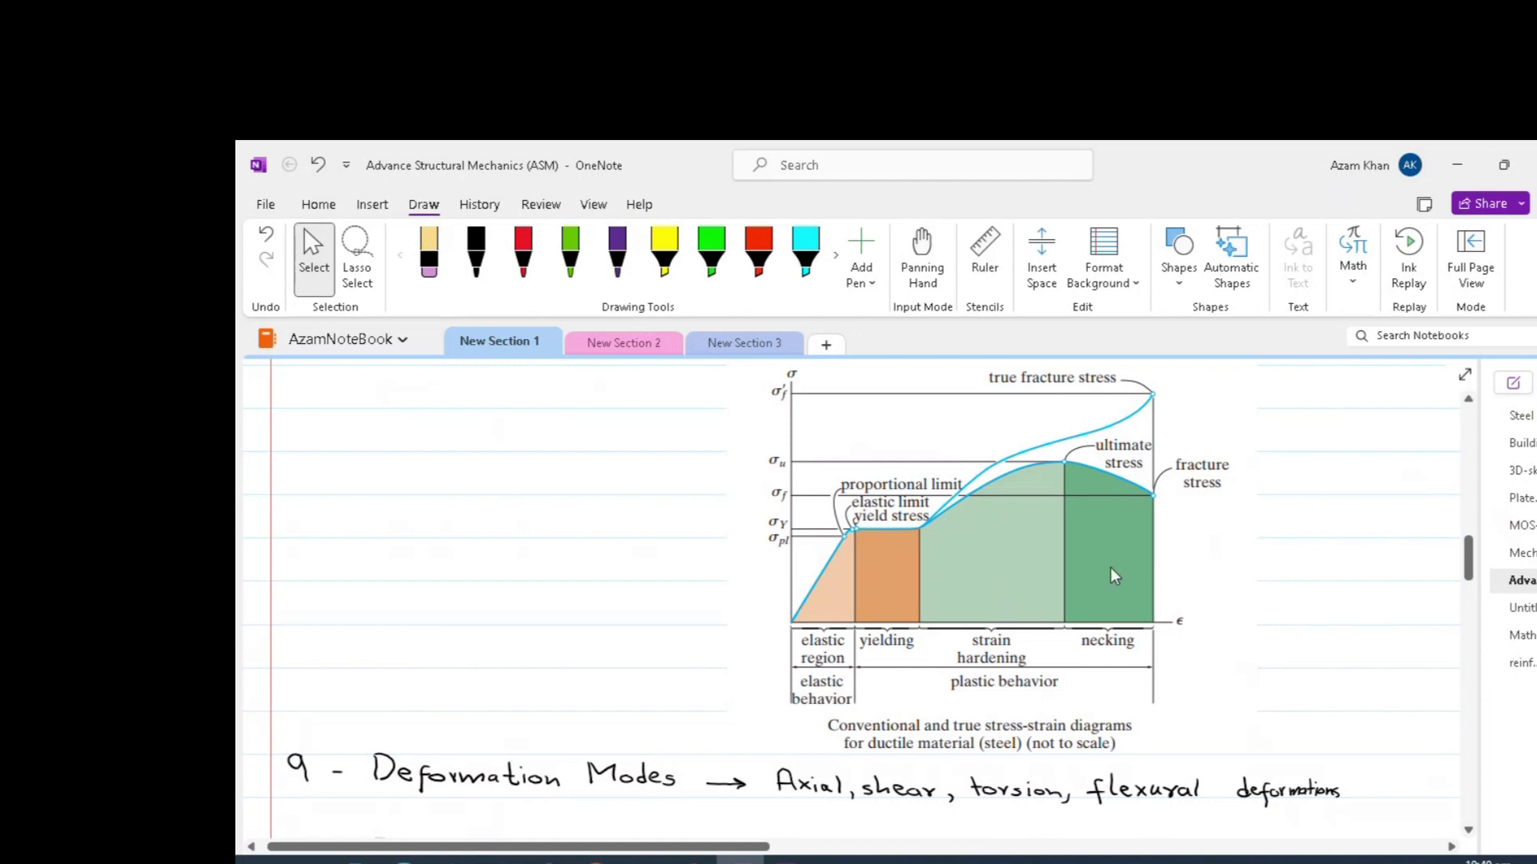
pyautogui.scroll(5, 1114, 597)
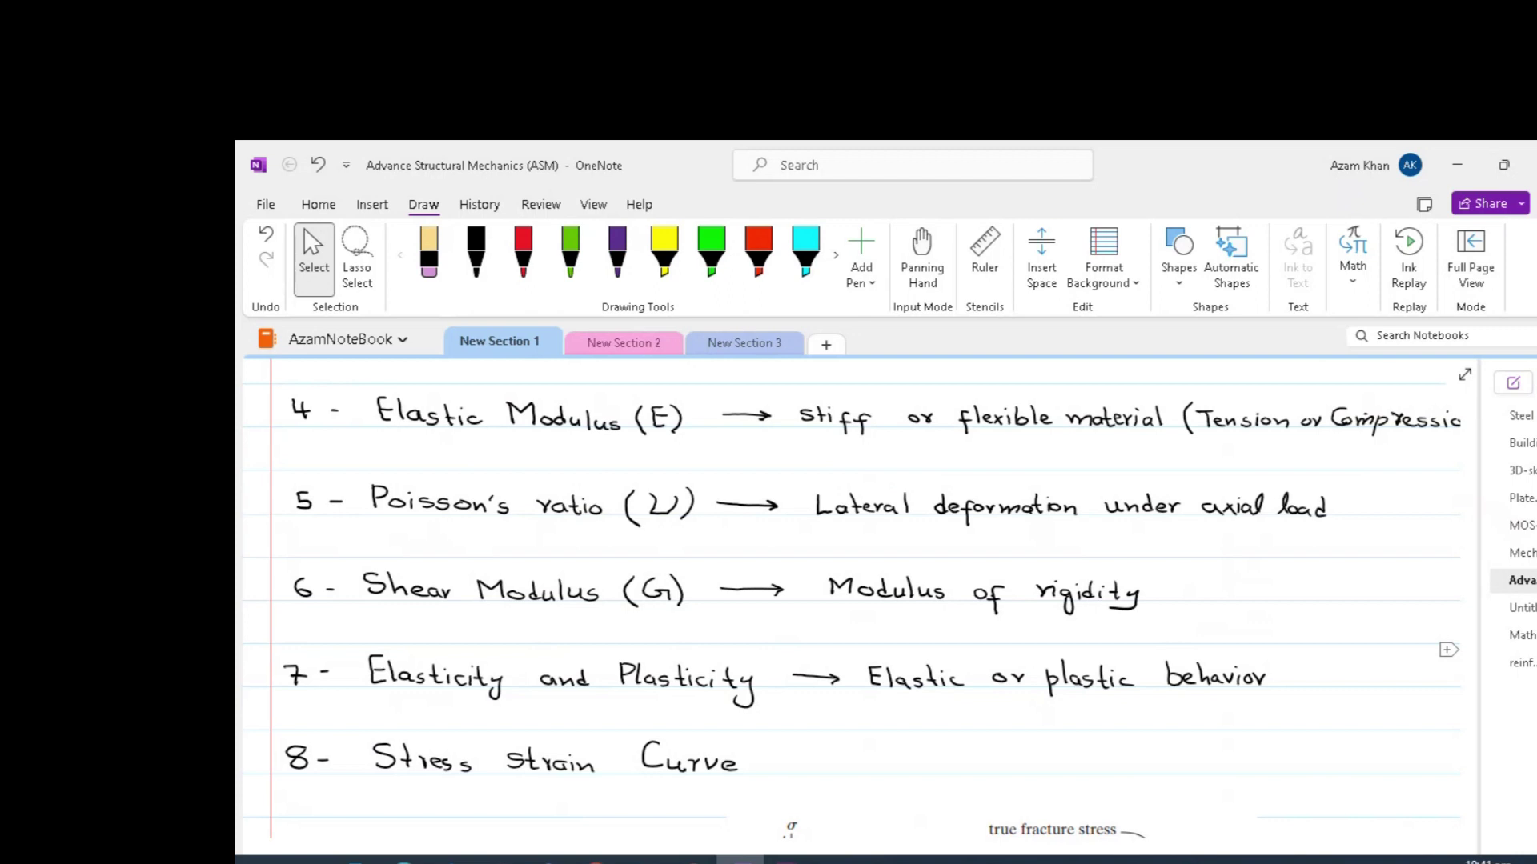
pyautogui.scroll(-4, 928, 735)
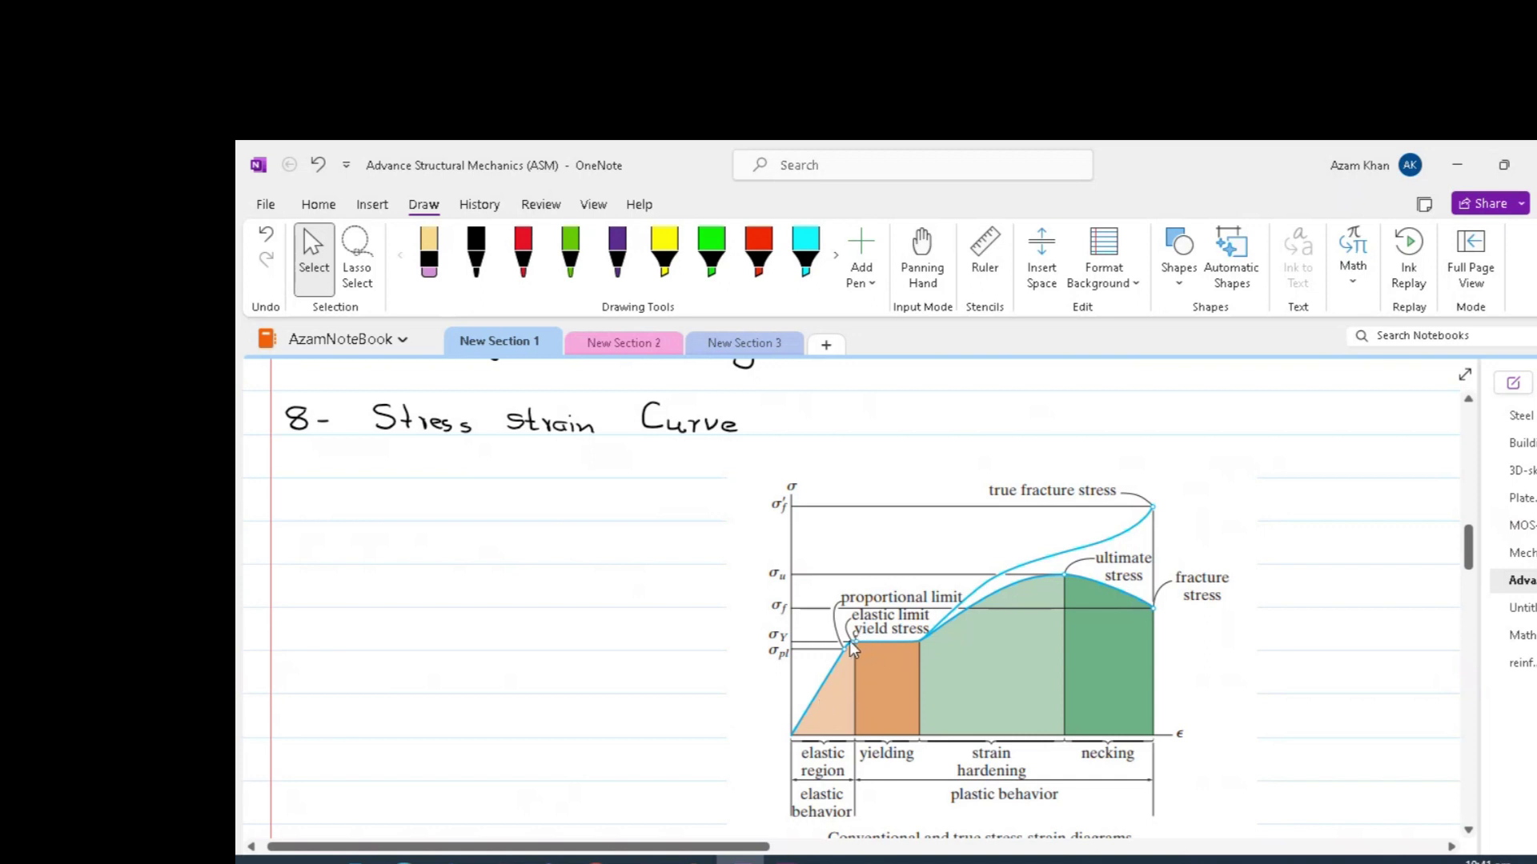
pyautogui.scroll(-5, 848, 641)
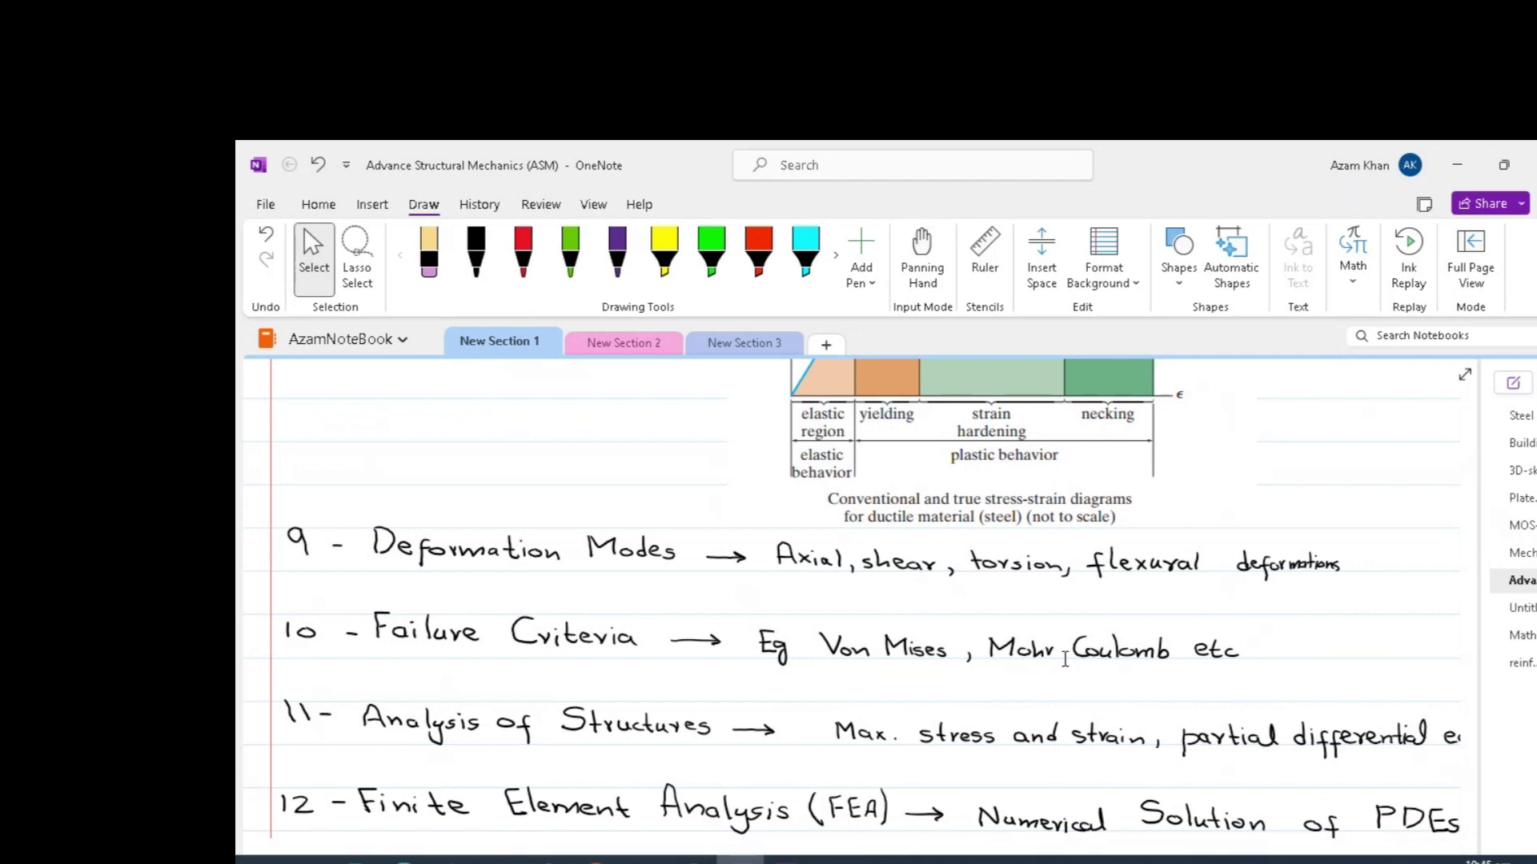
# - Scroll down to item 12 (FEA → Numerical Solution of PDEs) and the 'Engineers Beam Theory:' heading
pyautogui.scroll(-2, 1064, 659)
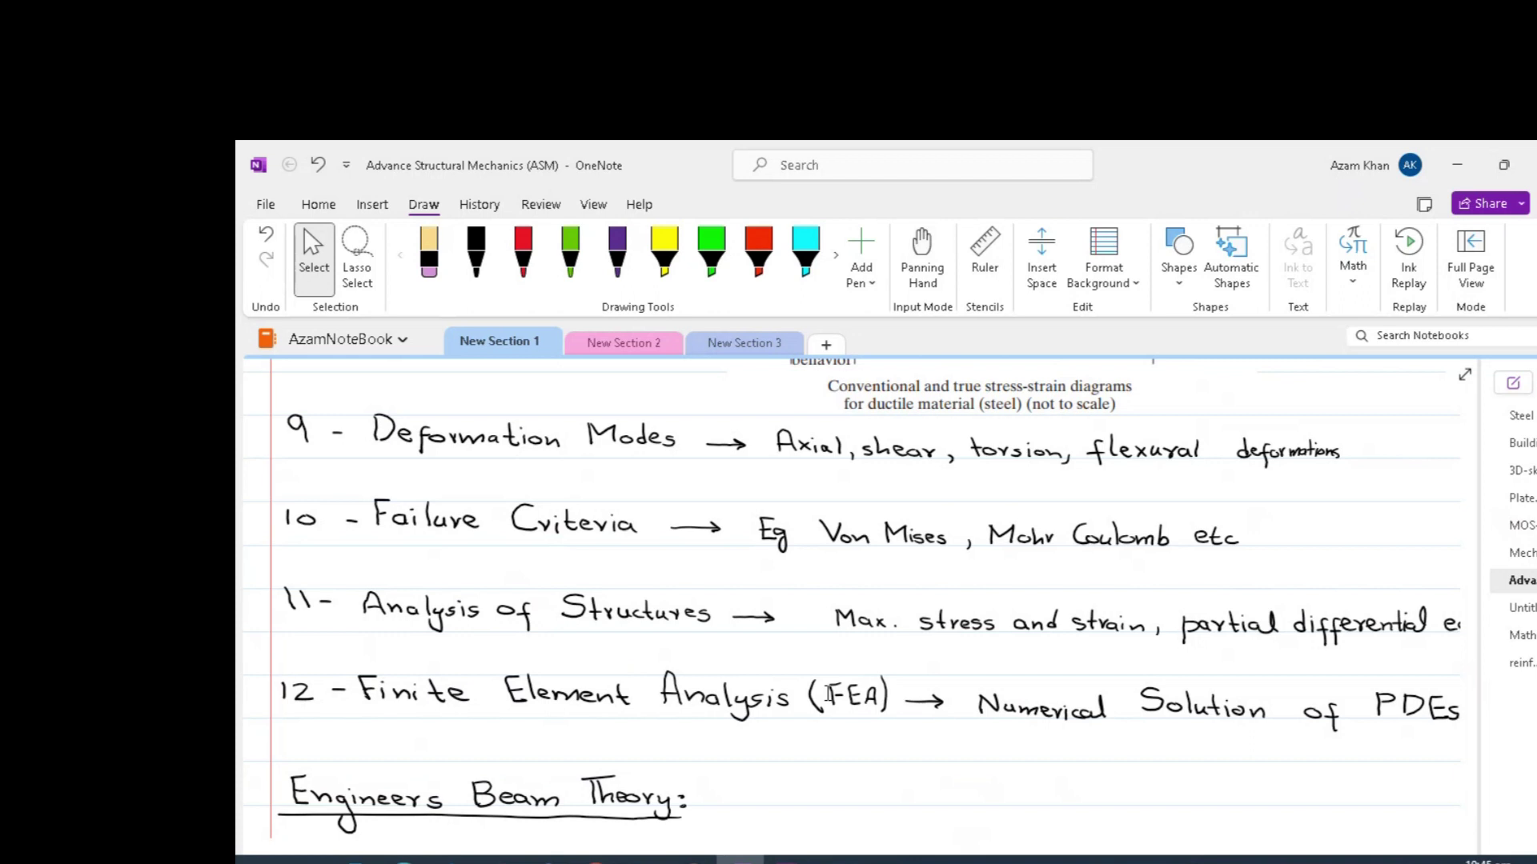
pyautogui.click(595, 860)
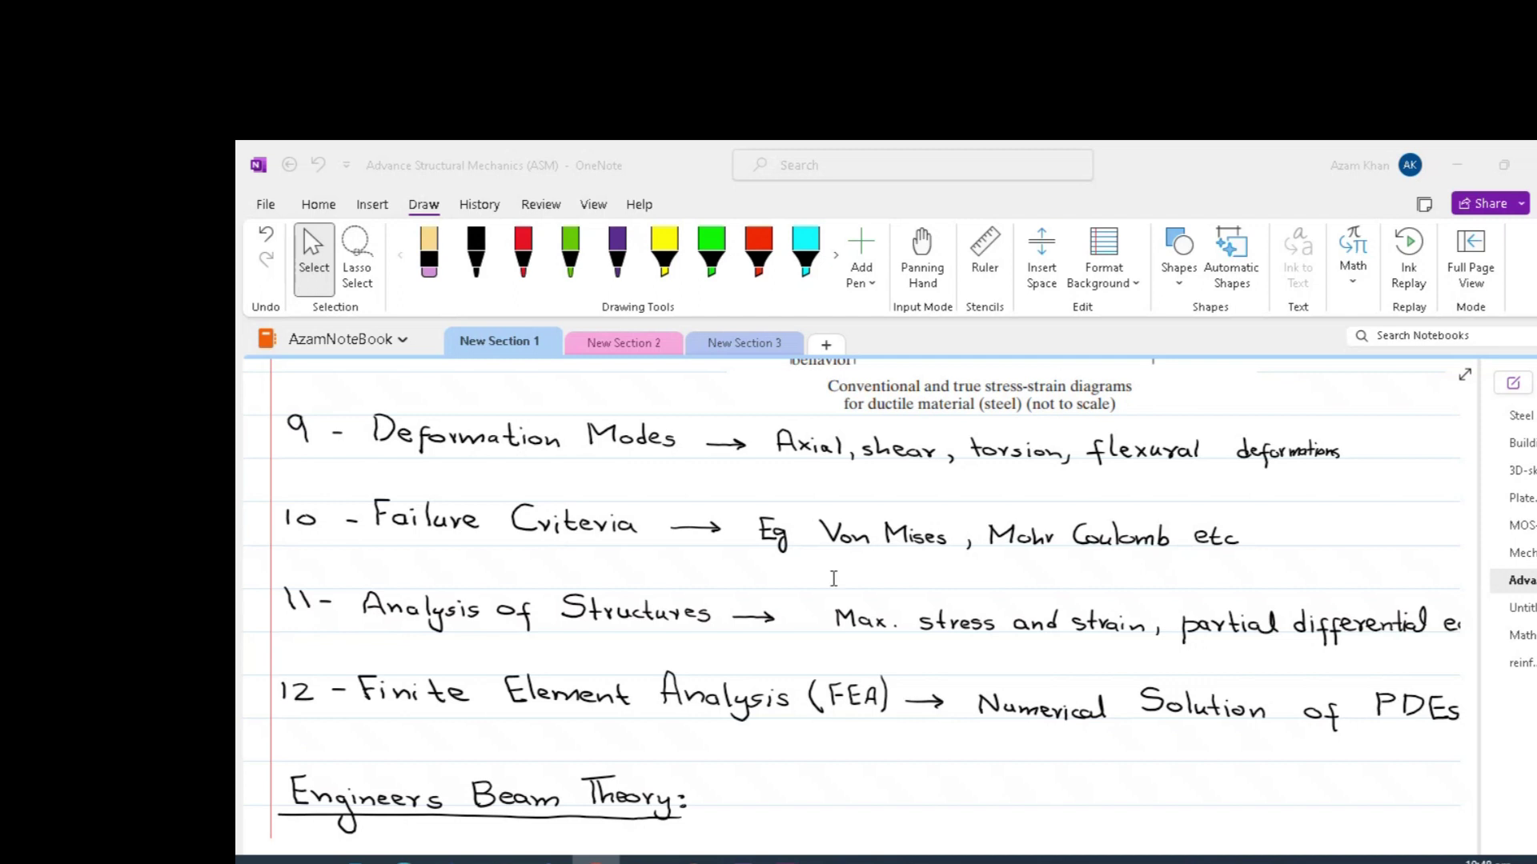
pyautogui.scroll(8, 831, 578)
pyautogui.scroll(10, 824, 578)
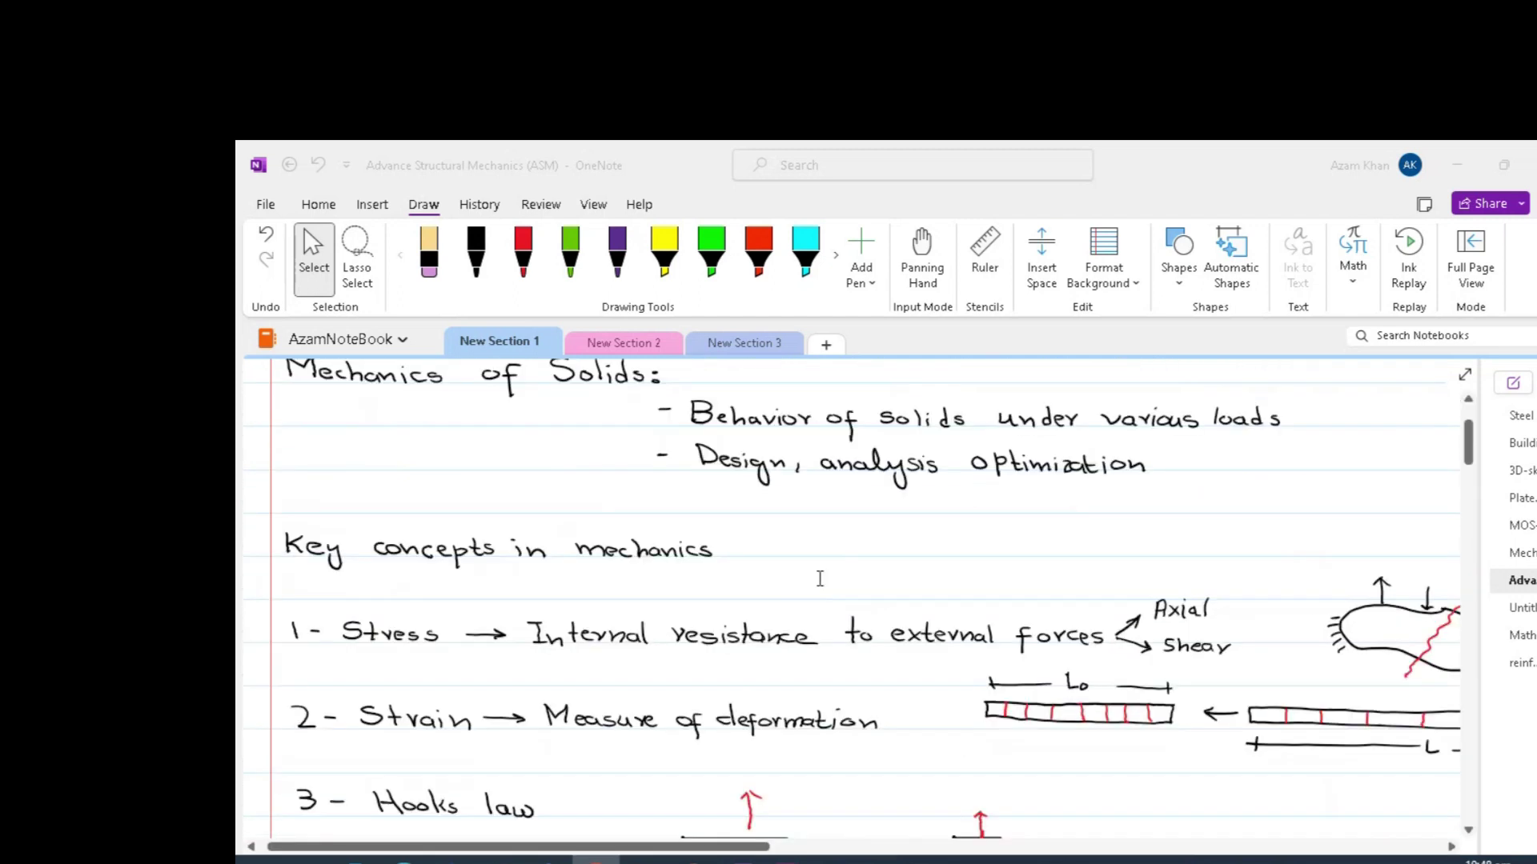
pyautogui.scroll(-10, 647, 630)
pyautogui.scroll(-10, 648, 630)
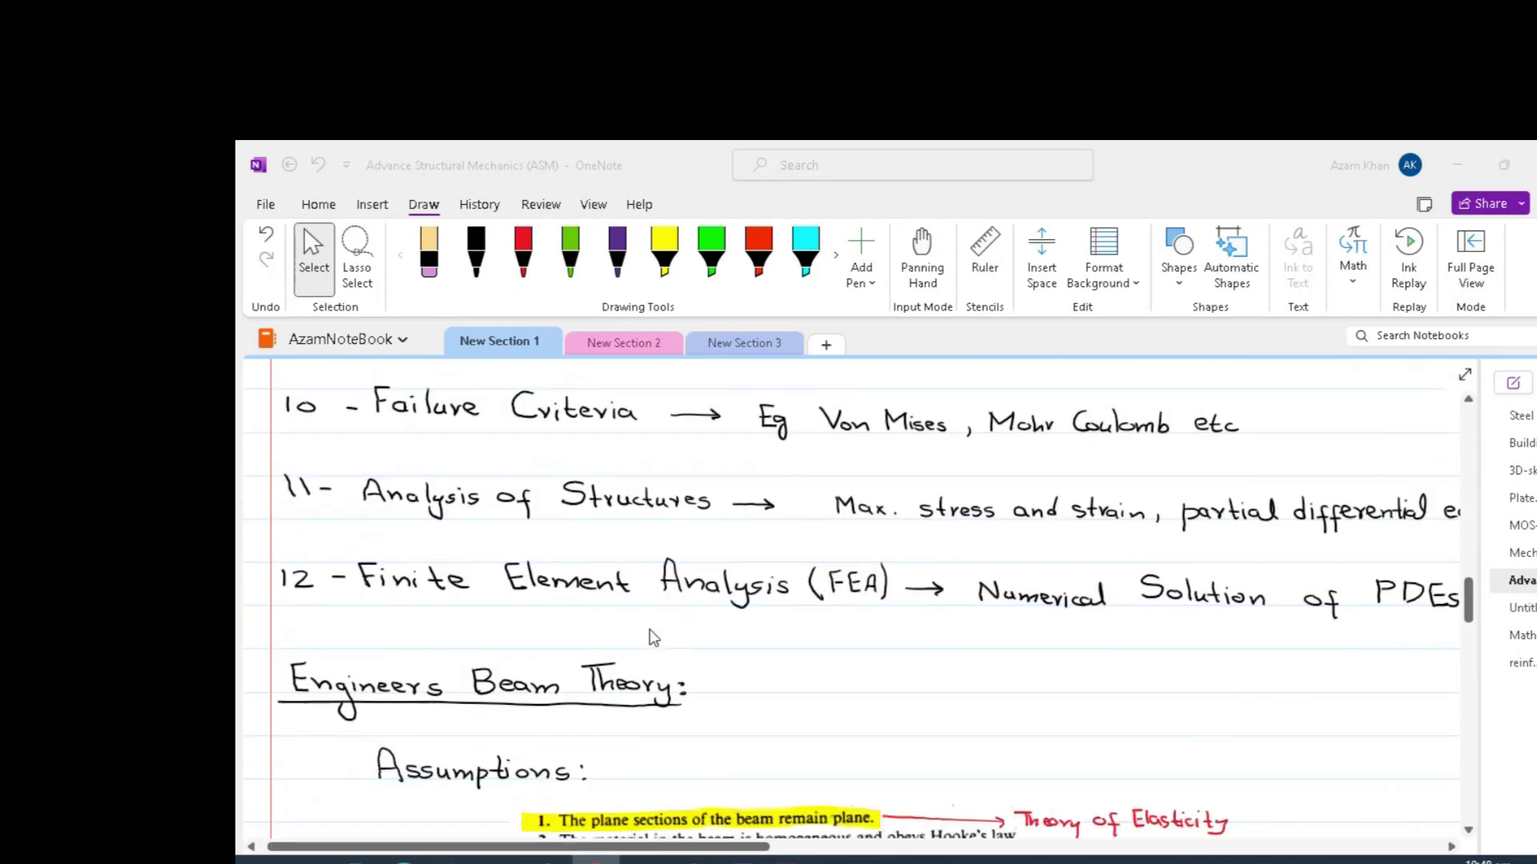
pyautogui.scroll(2, 650, 632)
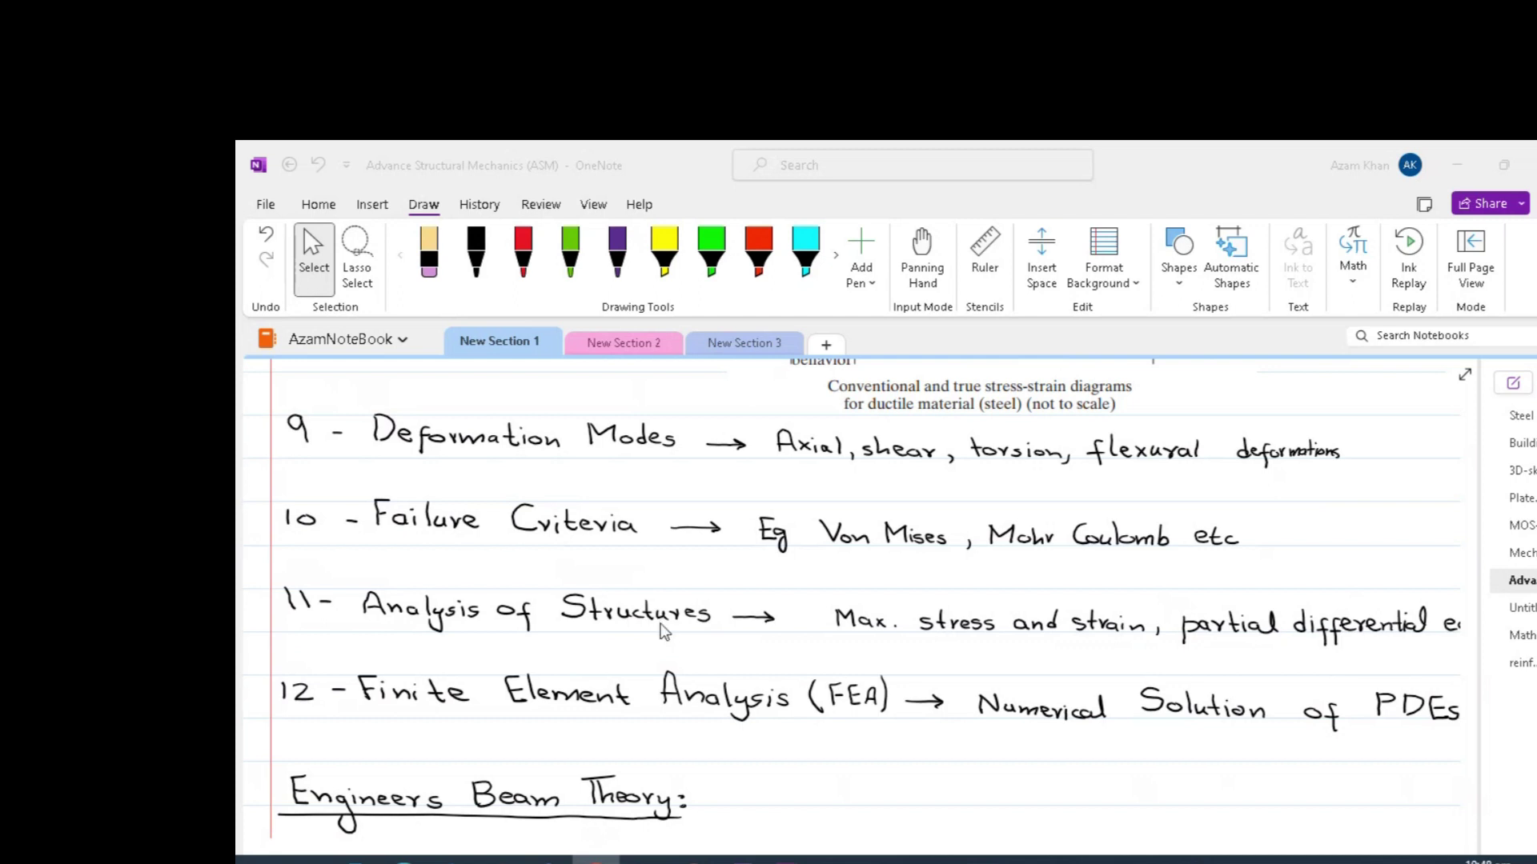
# - Scroll to item 8, 'Stress strain Curve', and the top of its labelled diagram
pyautogui.scroll(10, 661, 632)
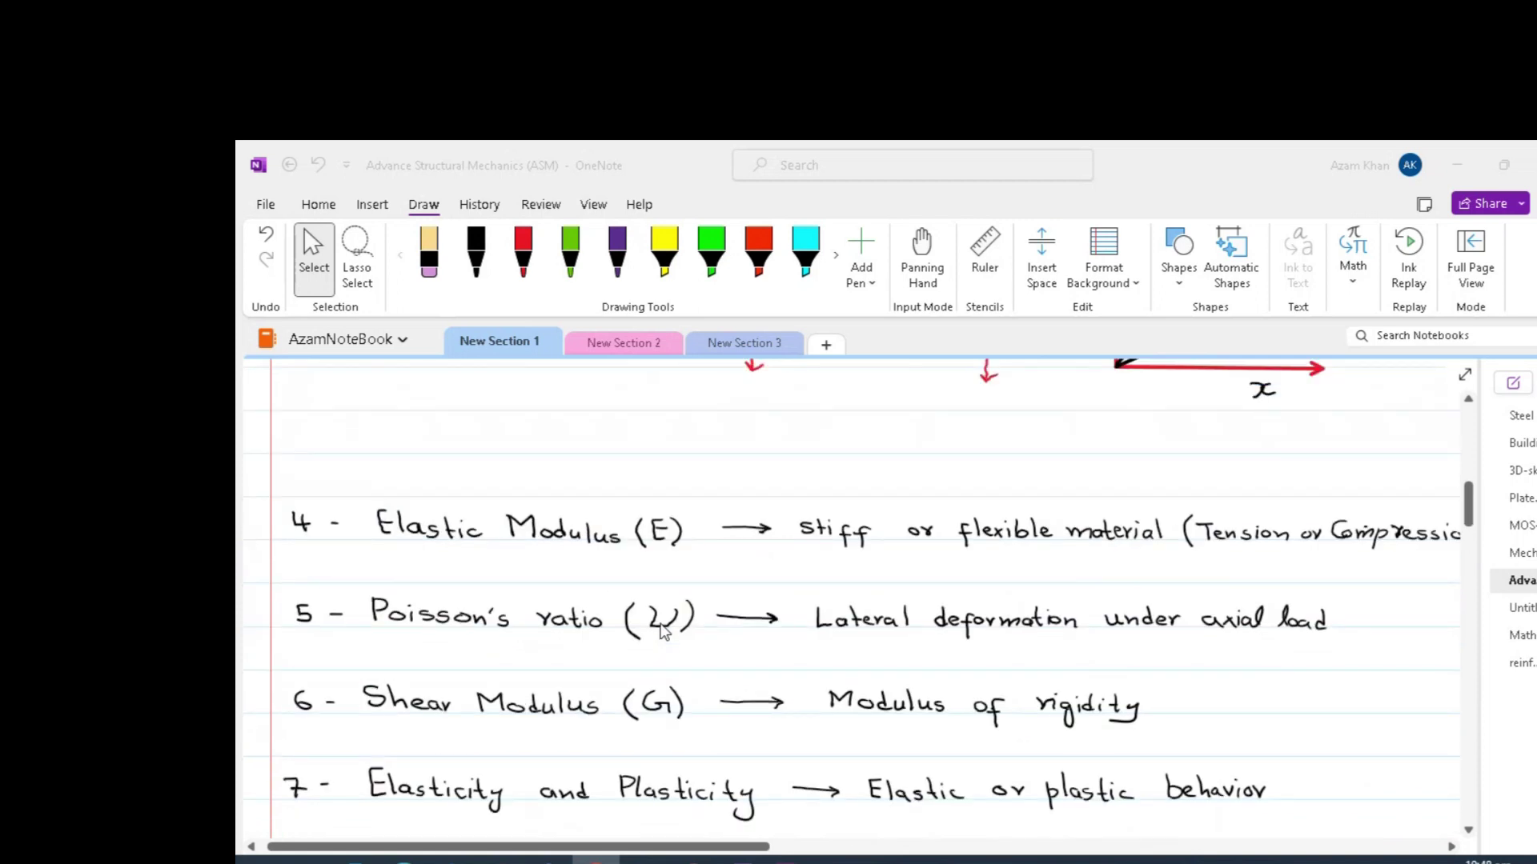
pyautogui.scroll(-3, 661, 632)
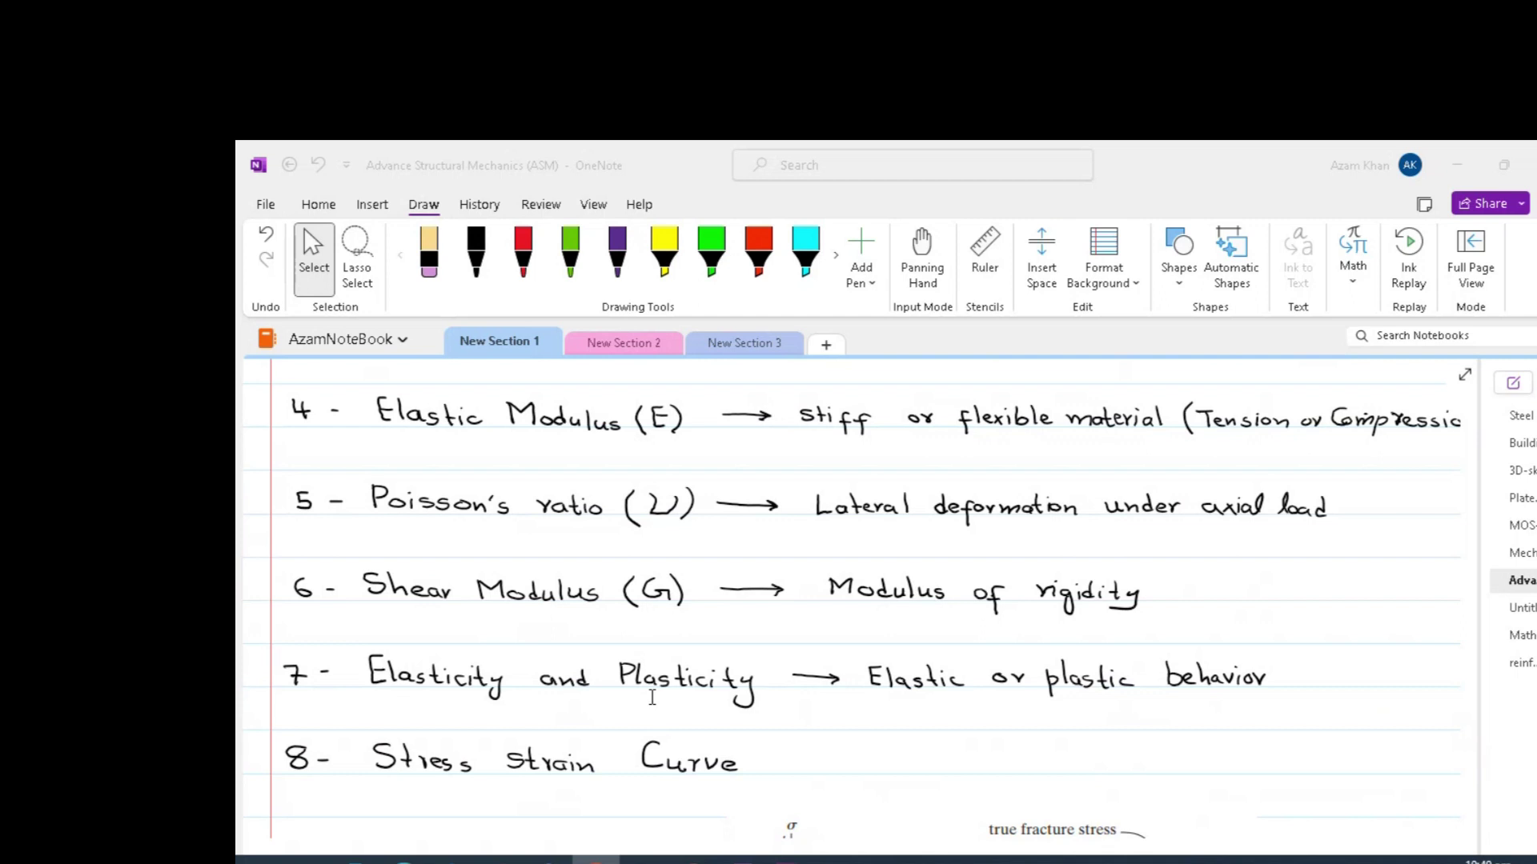
pyautogui.scroll(-3, 652, 697)
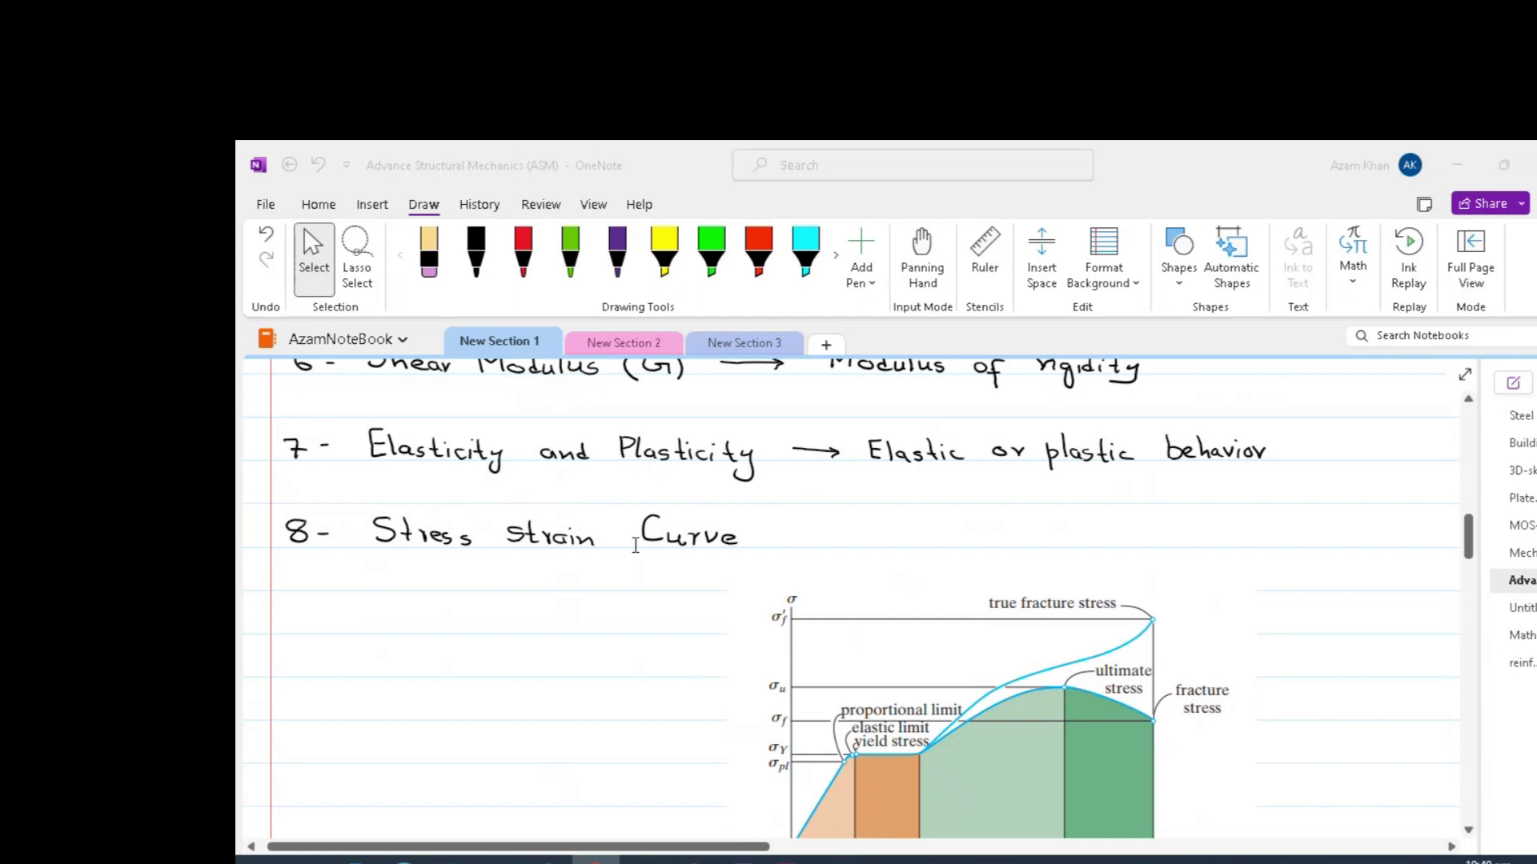
# - Scroll down past the ductile-steel diagram caption to items 9–12 and Engineers Beam Theory
pyautogui.scroll(-9, 651, 693)
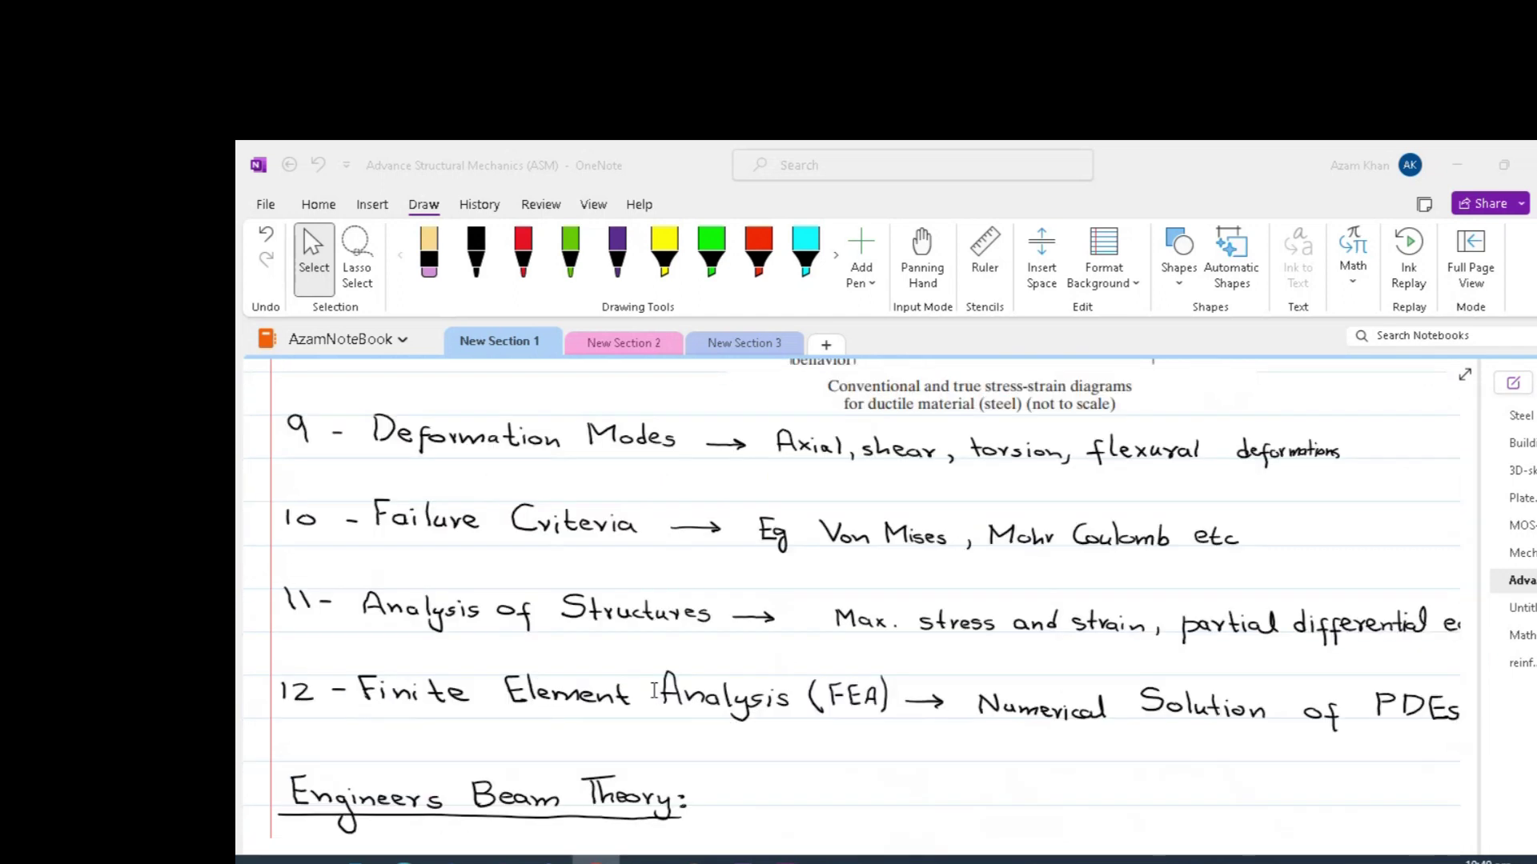